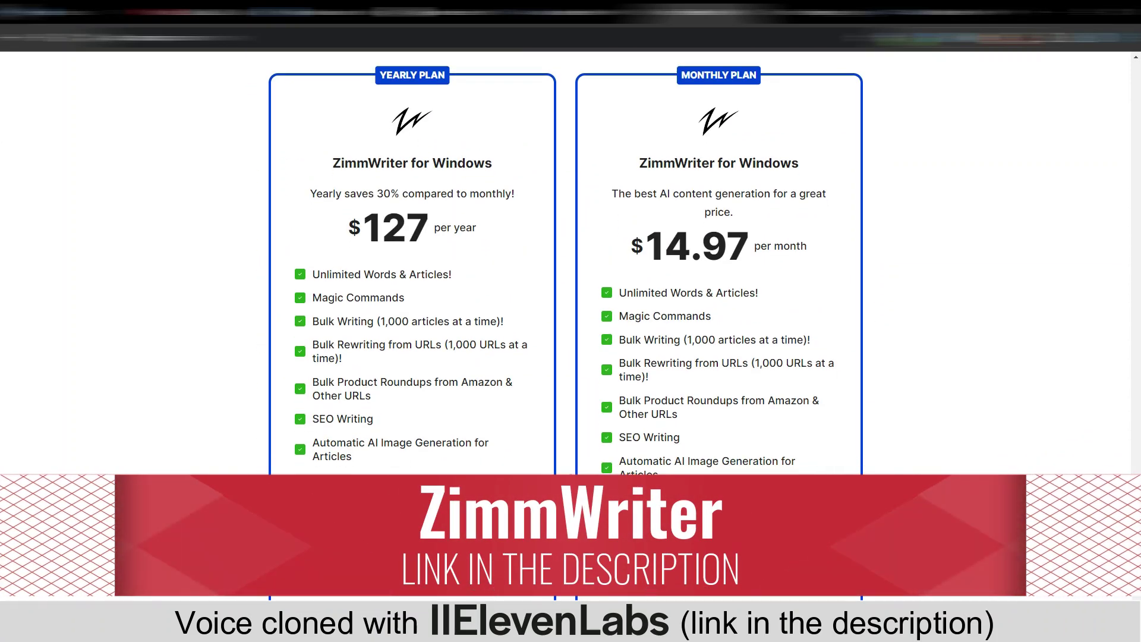
Check the ZimmWriter plan prices and highlight the Nuke AI Word utility entry in the Version 9.731 changelog
scroll(1, 501, "down", 1)
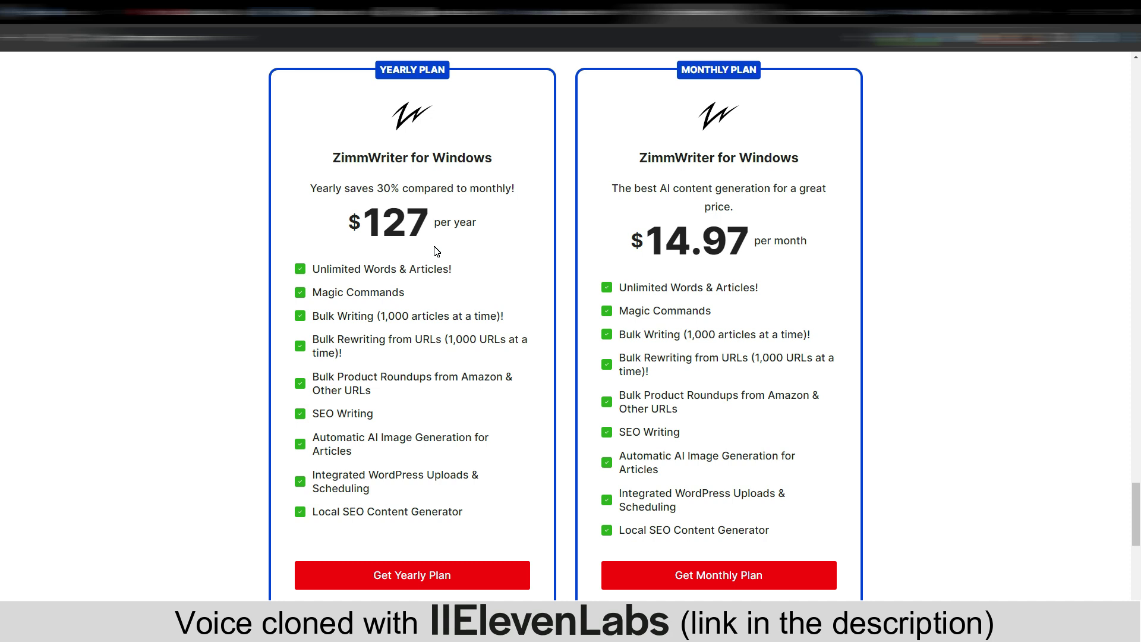
key("ctrl+Tab")
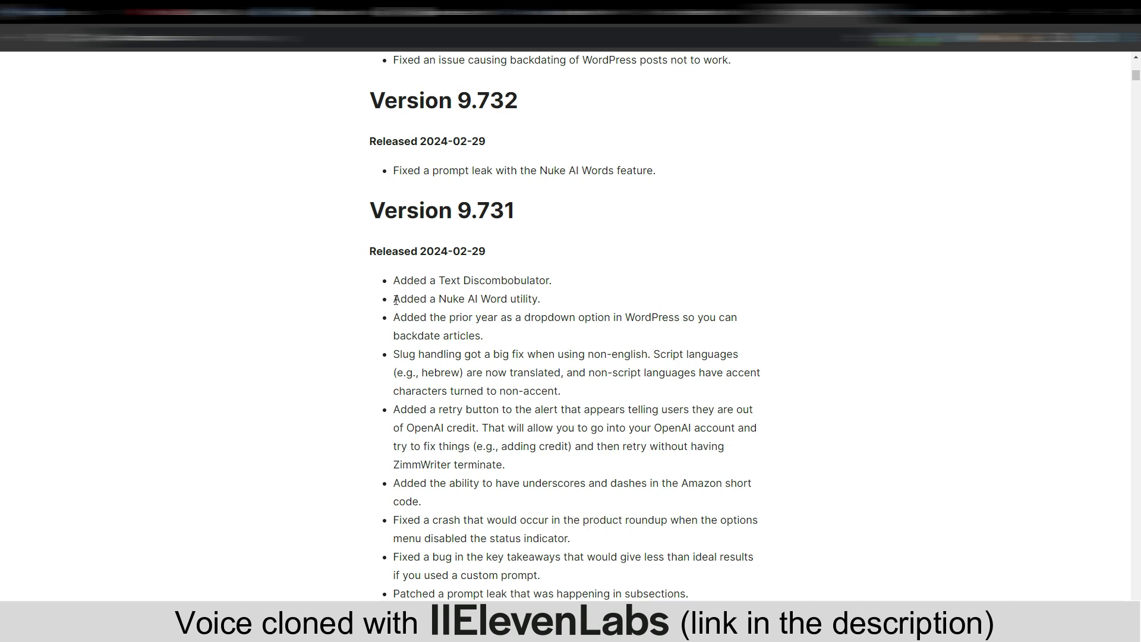
left_click_drag(396, 300, 544, 301)
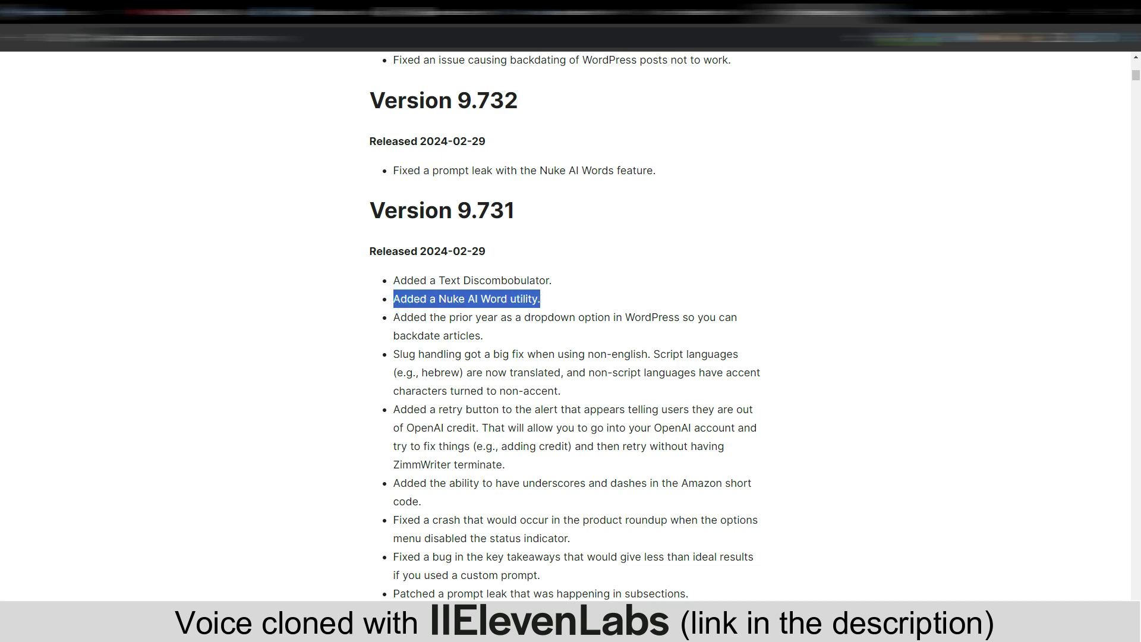
Switch to ZimmWriter and open the list of AI words to nuke from its options
left_click(666, 630)
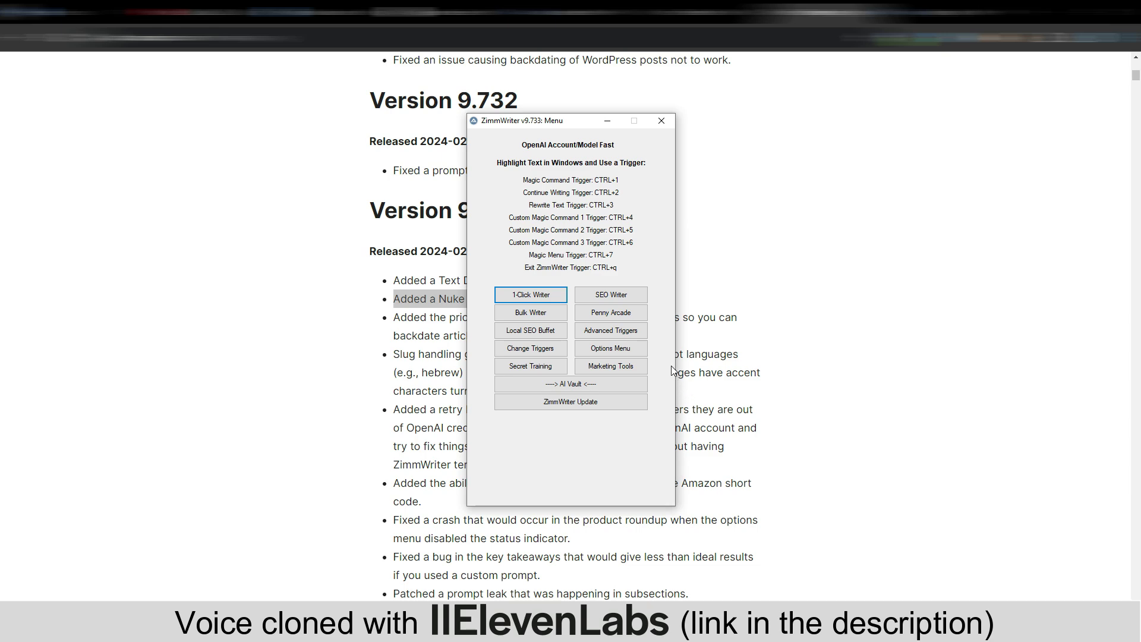
left_click(617, 349)
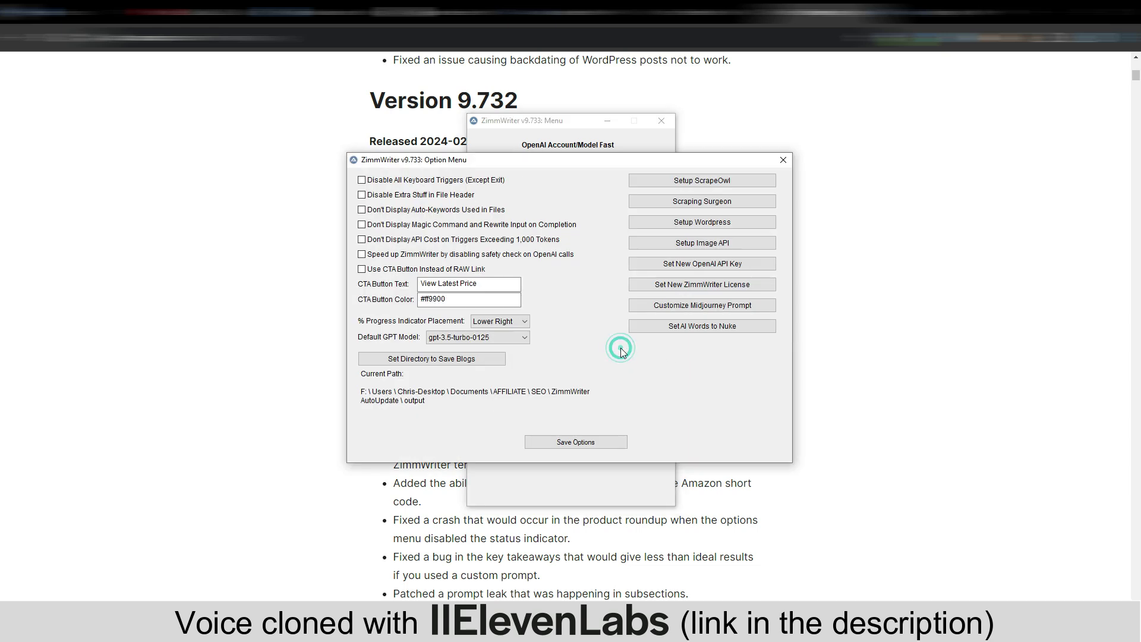
left_click(706, 328)
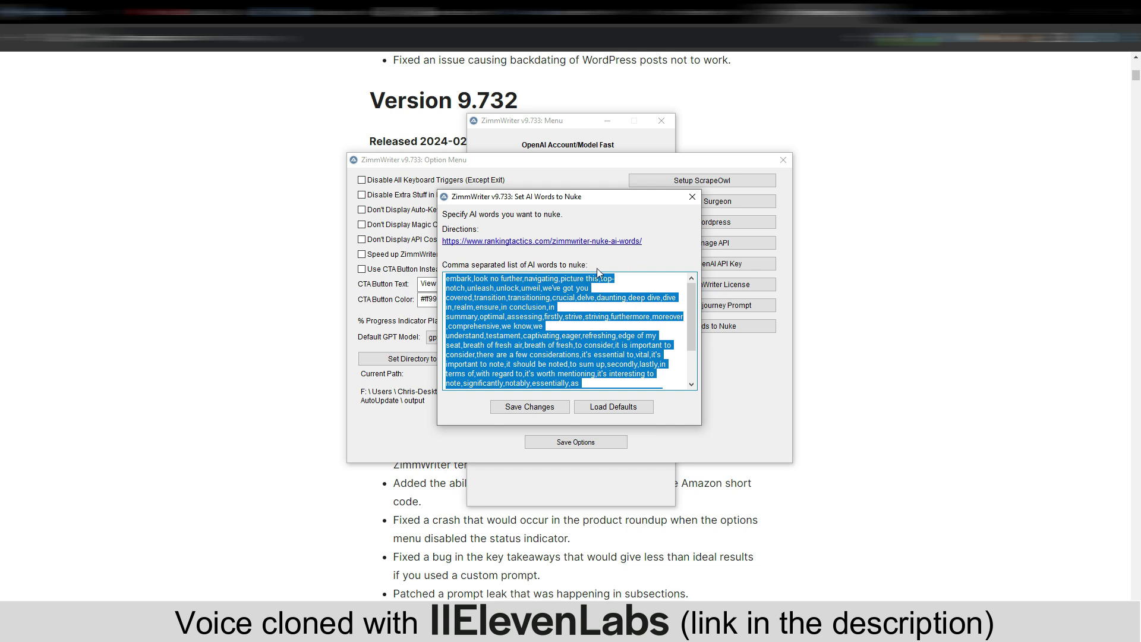
Open the linked directions for nuking AI words and read where nuking works, what it applies to and which model it uses
left_click(571, 241)
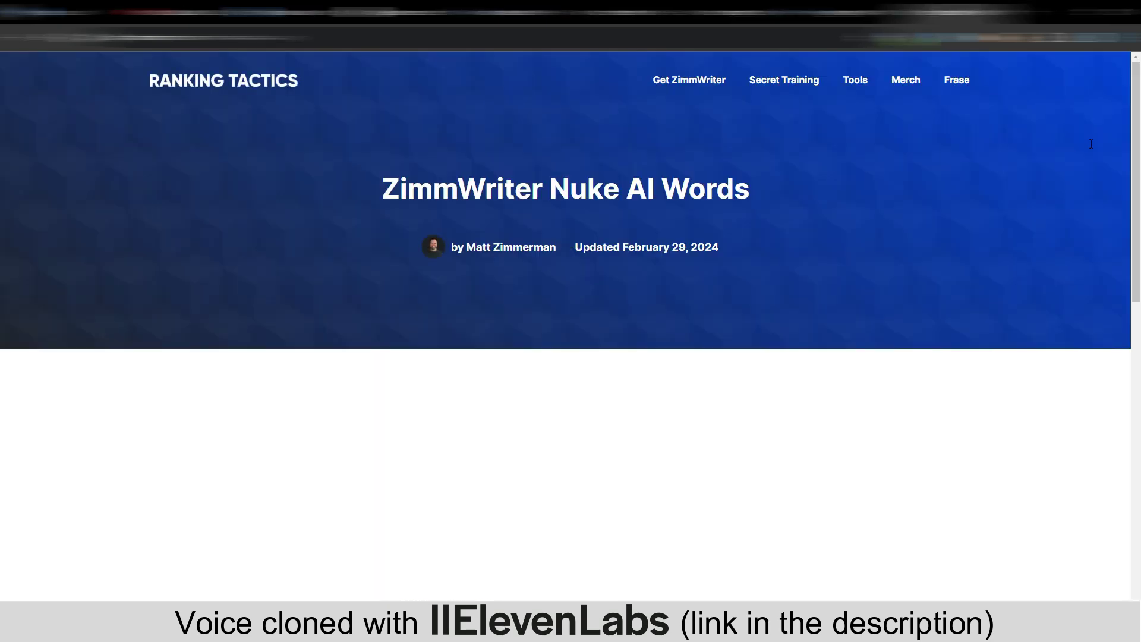
left_click_drag(1136, 89, 1139, 277)
scroll(514, 410, "down", 1)
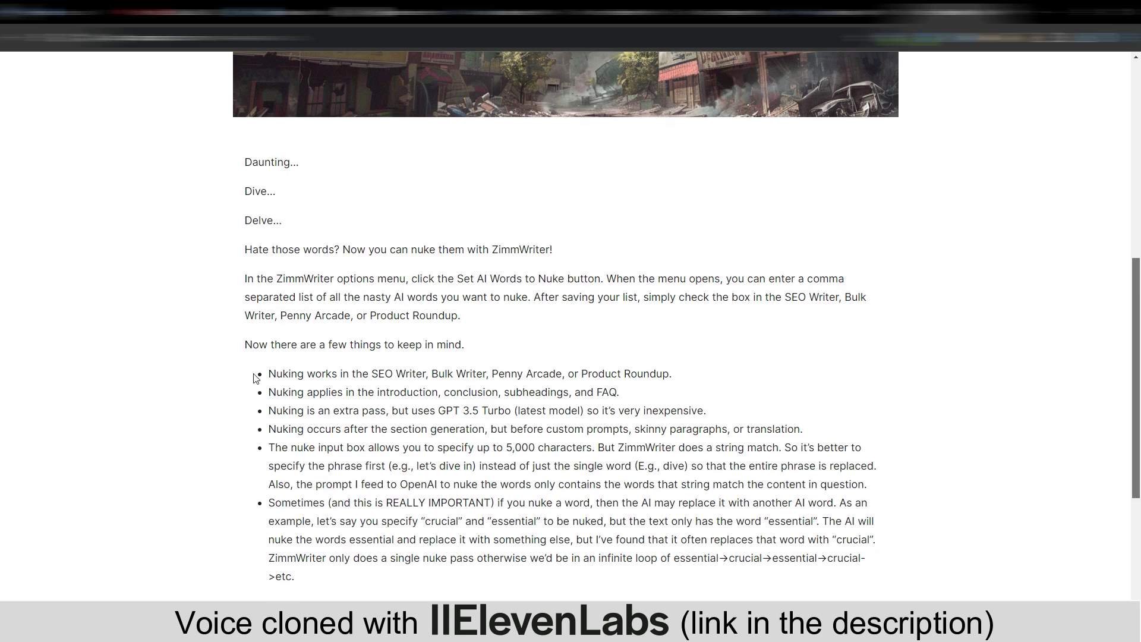
left_click_drag(269, 374, 671, 376)
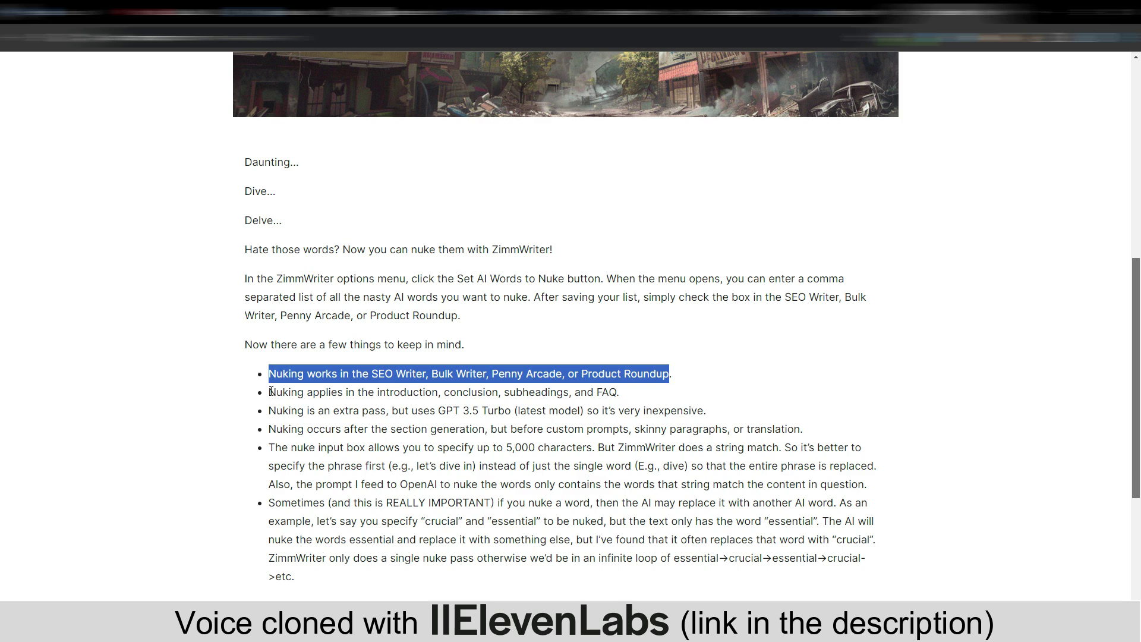
left_click_drag(365, 392, 617, 392)
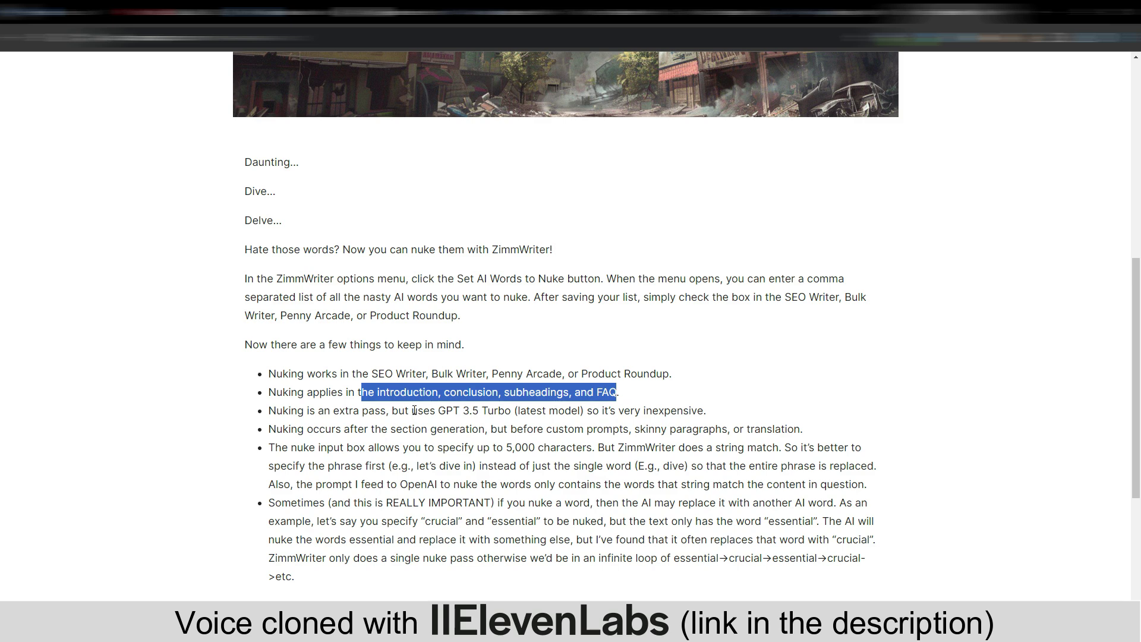
left_click_drag(413, 410, 712, 414)
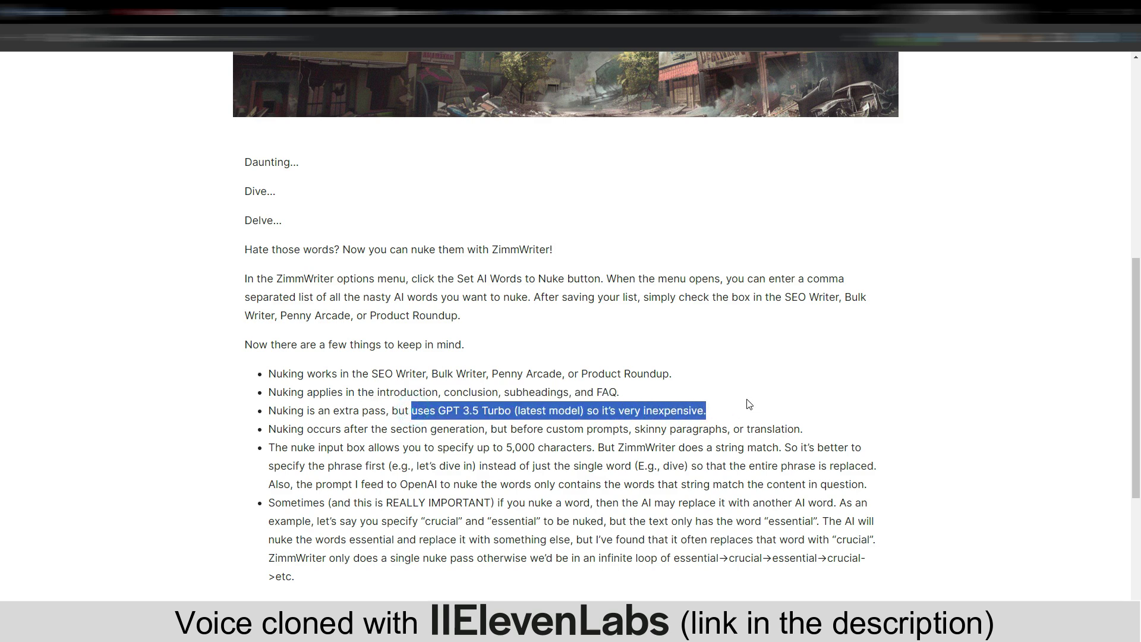
left_click(655, 467)
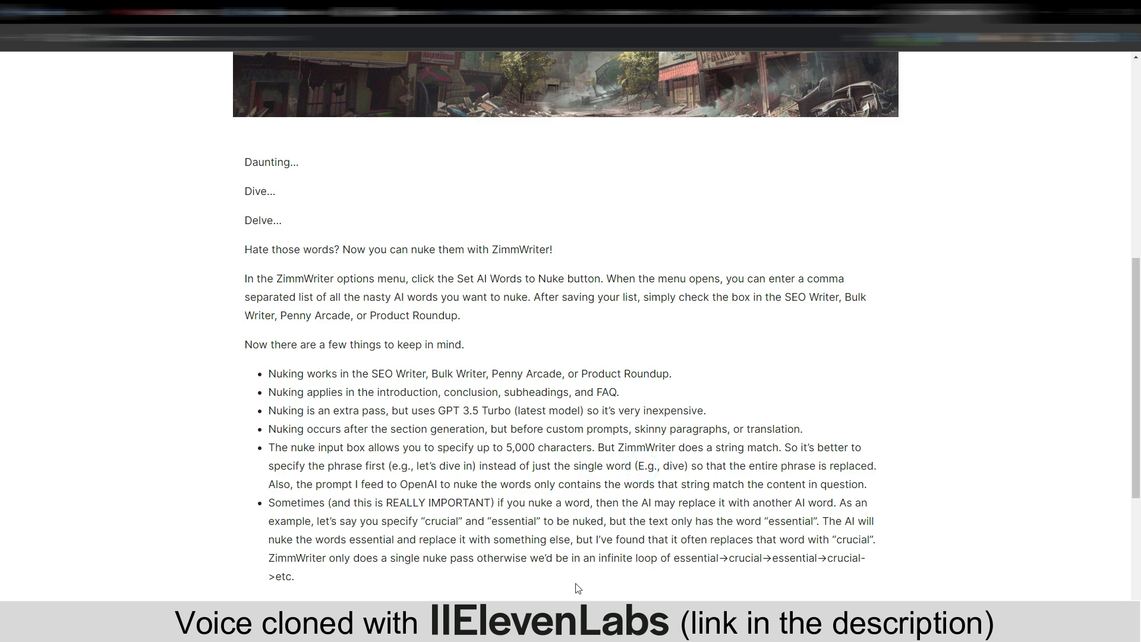
Return to ZimmWriter's list of AI words to nuke, review it, and close it along with the option menu
left_click(641, 538)
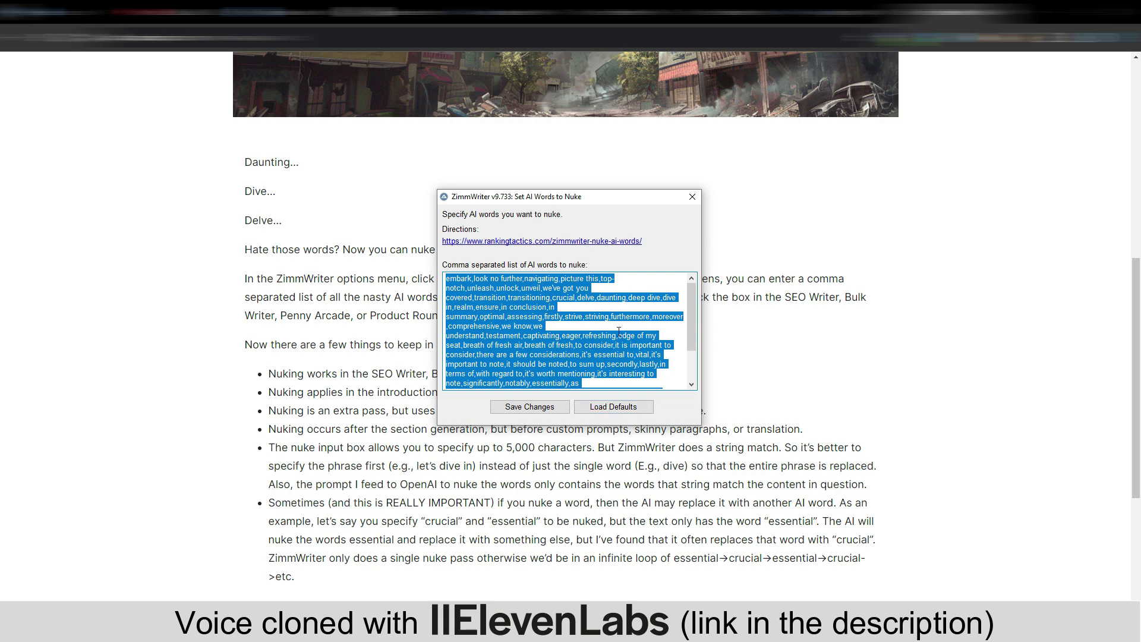
mouse_move(691, 324)
left_mouse_down()
mouse_move(690, 351)
mouse_move(690, 323)
left_mouse_up()
left_click(693, 196)
mouse_move(565, 630)
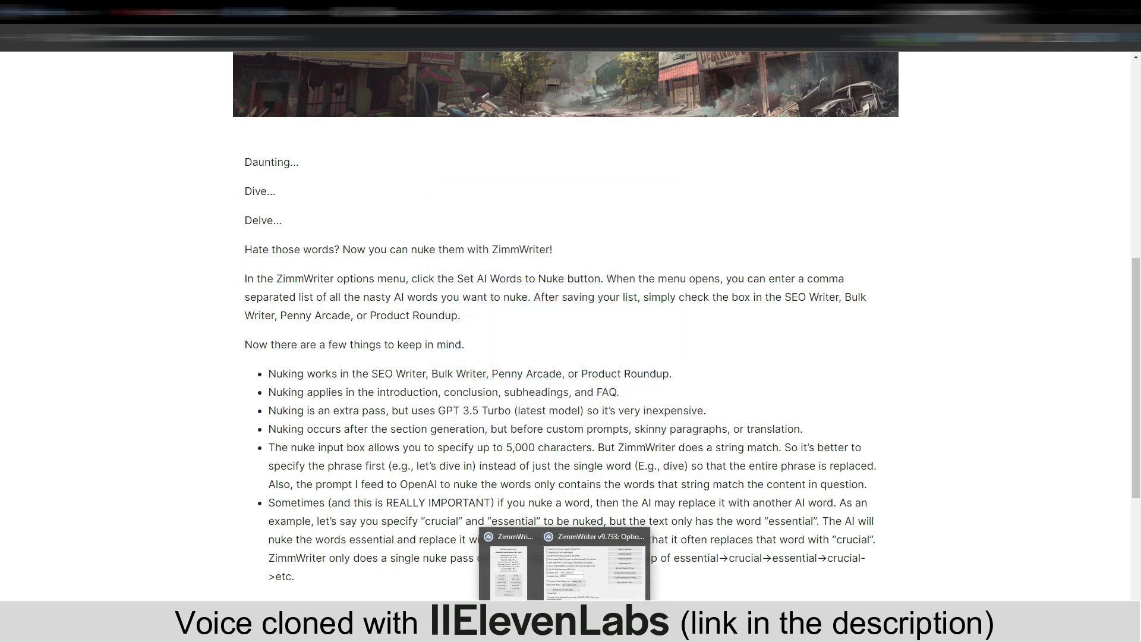
left_click(587, 537)
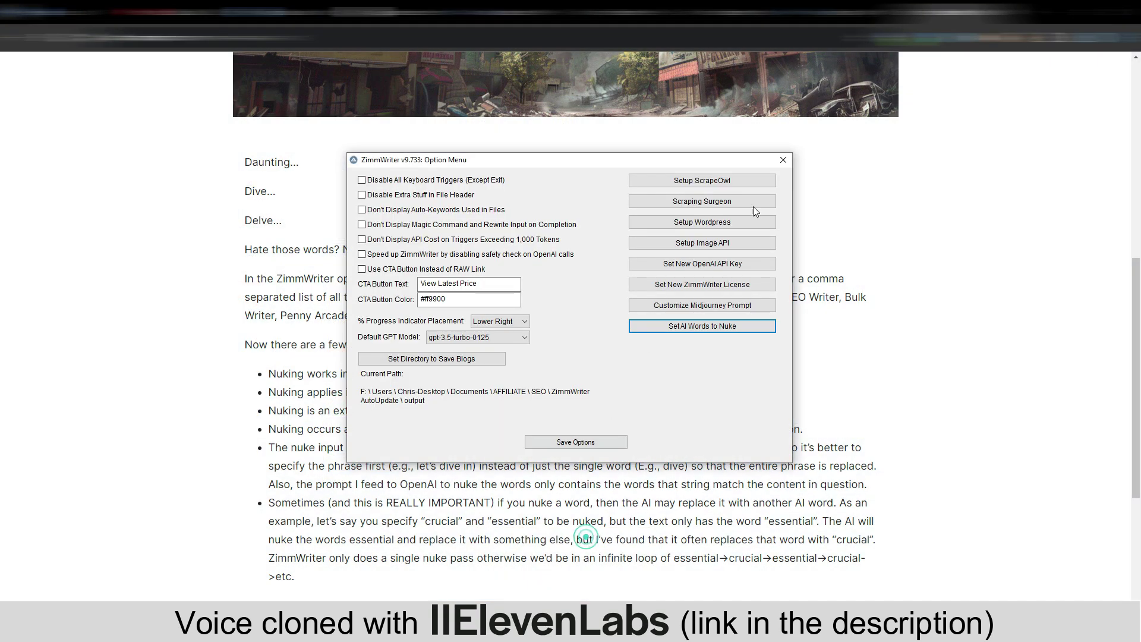
left_click(783, 160)
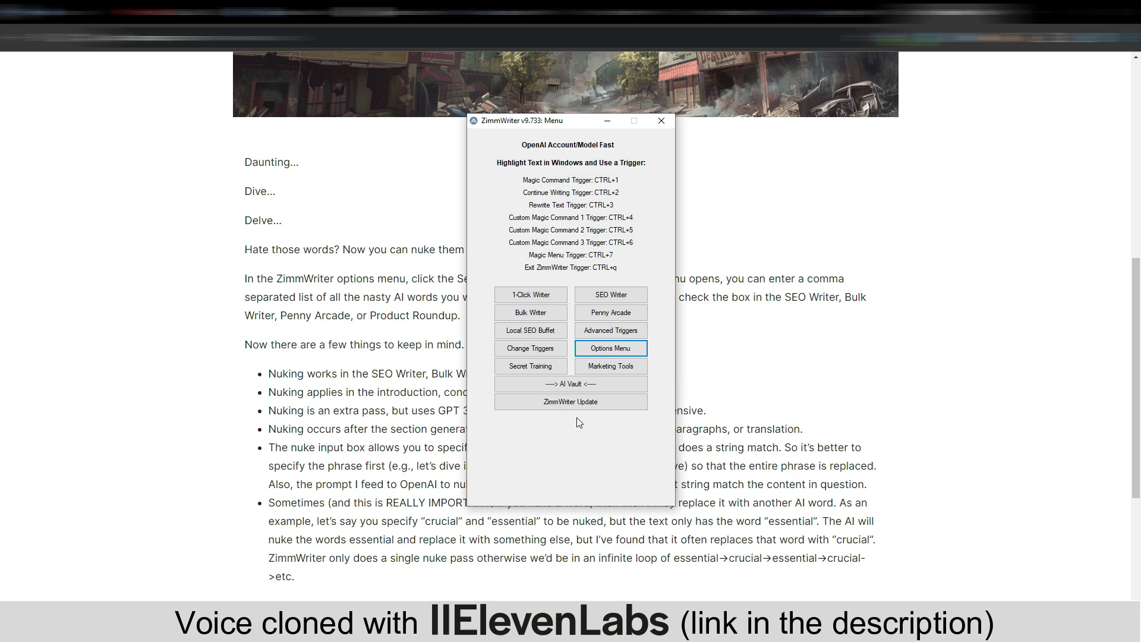
Open the SEO Writer and look through its article settings
left_click(614, 293)
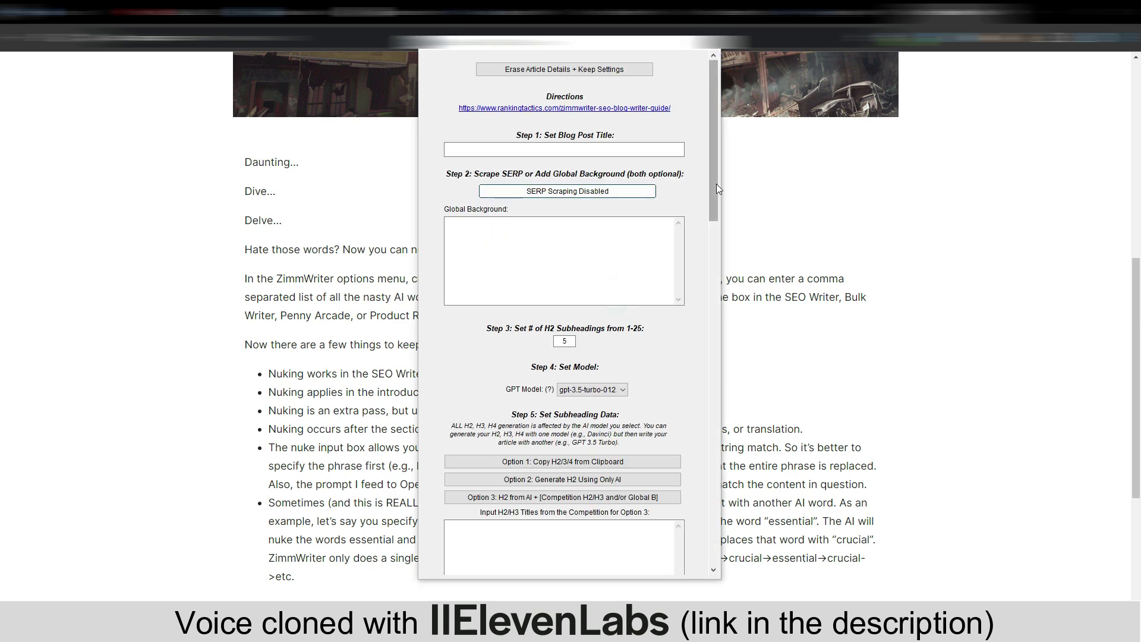
left_click_drag(716, 184, 709, 377)
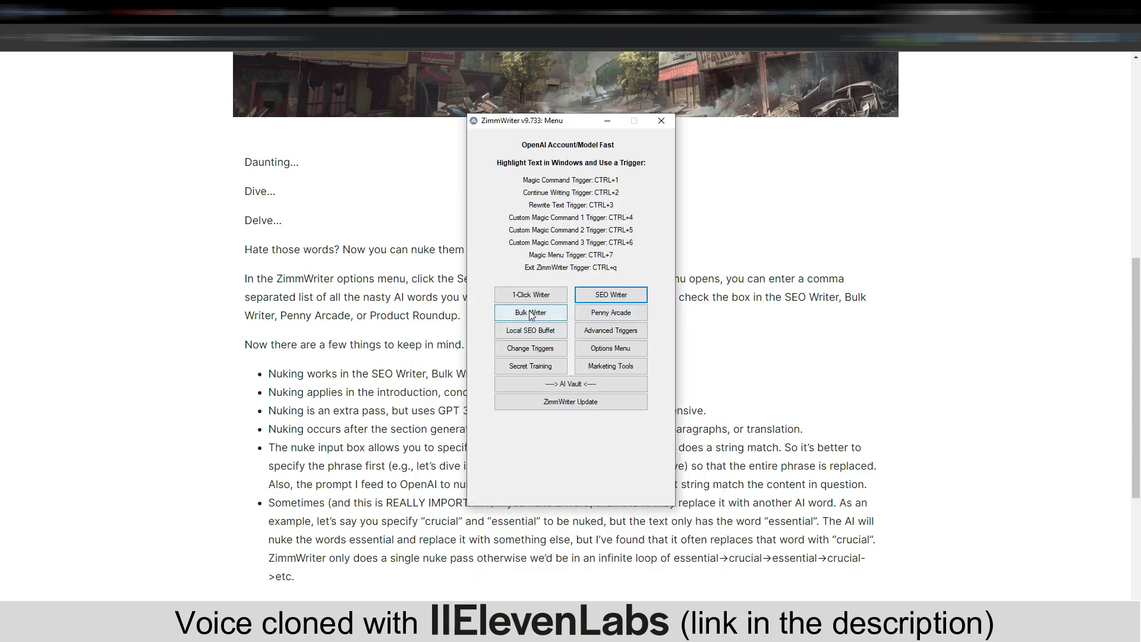
In the Bulk Writer, enable Nuke AI Words and enter the blog post title "how to choose the best mattress"
left_click(529, 311)
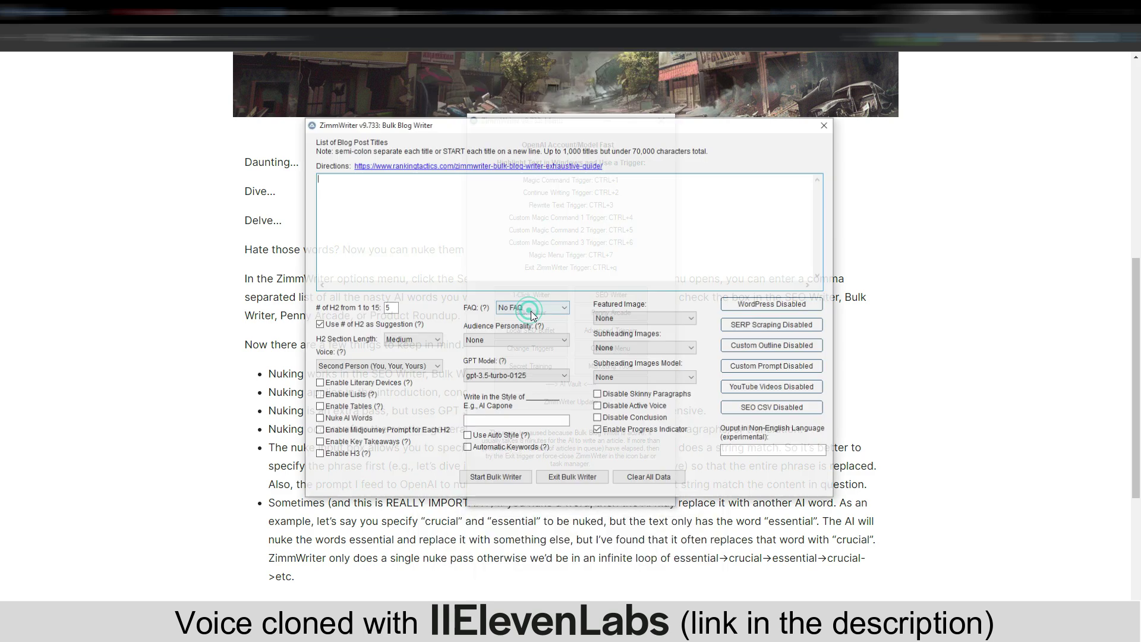
left_click(320, 419)
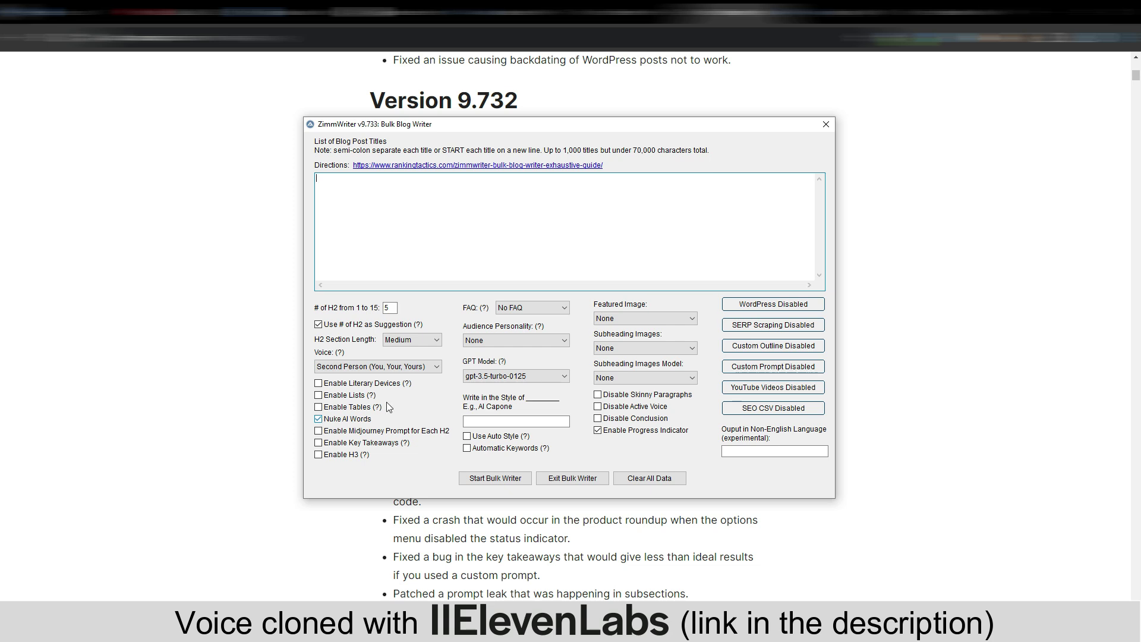
left_click(507, 268)
left_click(368, 182)
type("how to choose the best mattress")
Enable lists, tables and key takeaways for the bulk article, and set its FAQ to FAQ + Short Answers
left_click(435, 368)
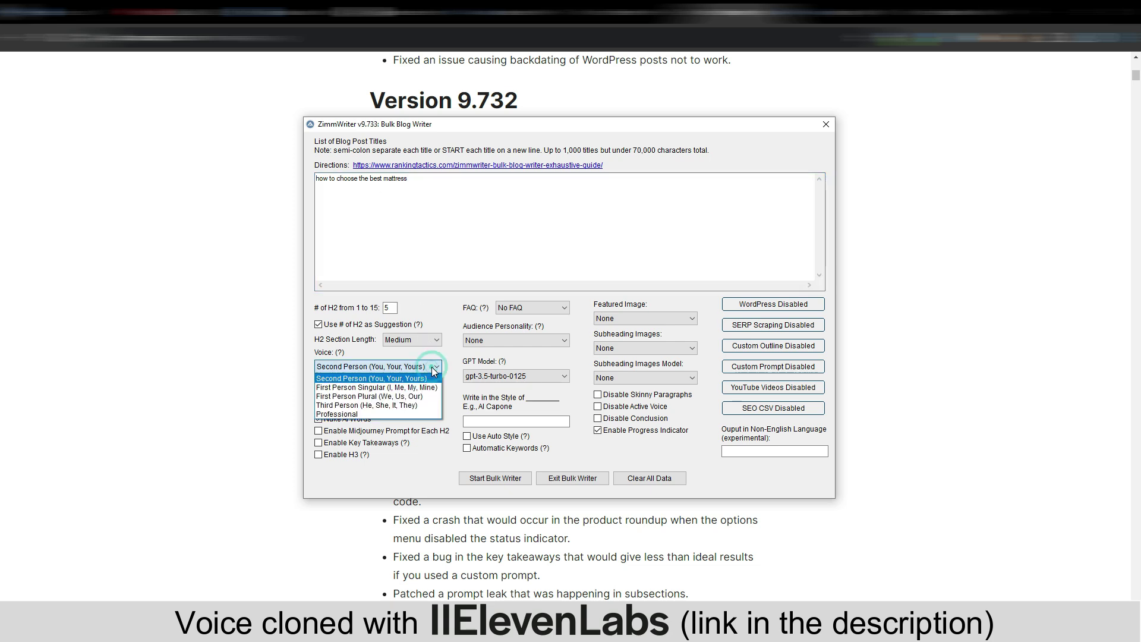
left_click(435, 369)
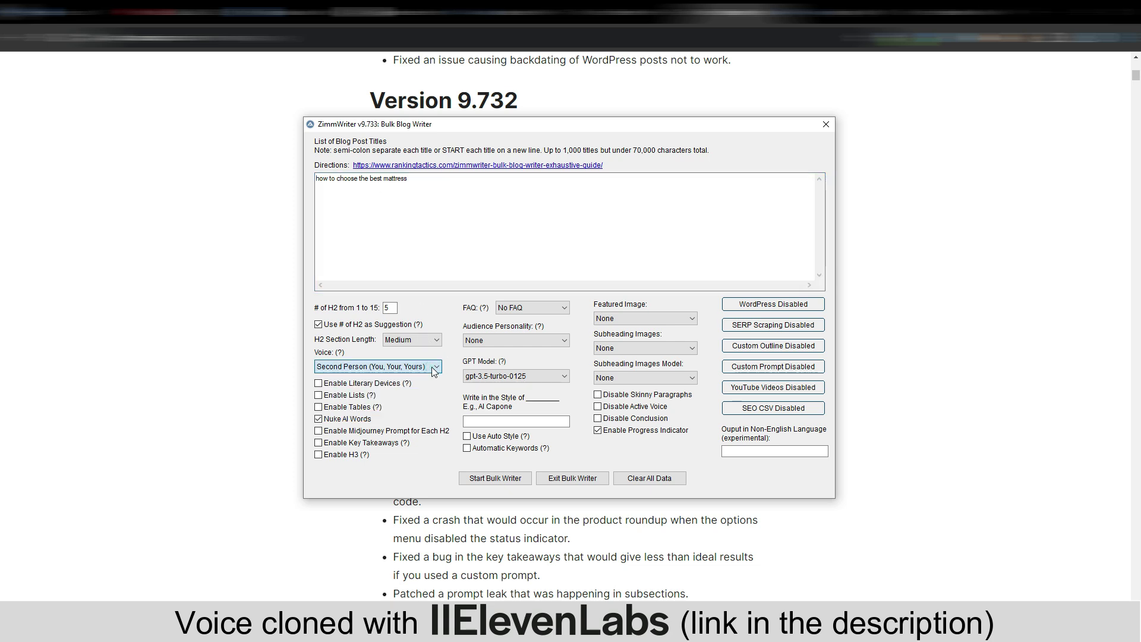
left_click(319, 396)
left_click(318, 407)
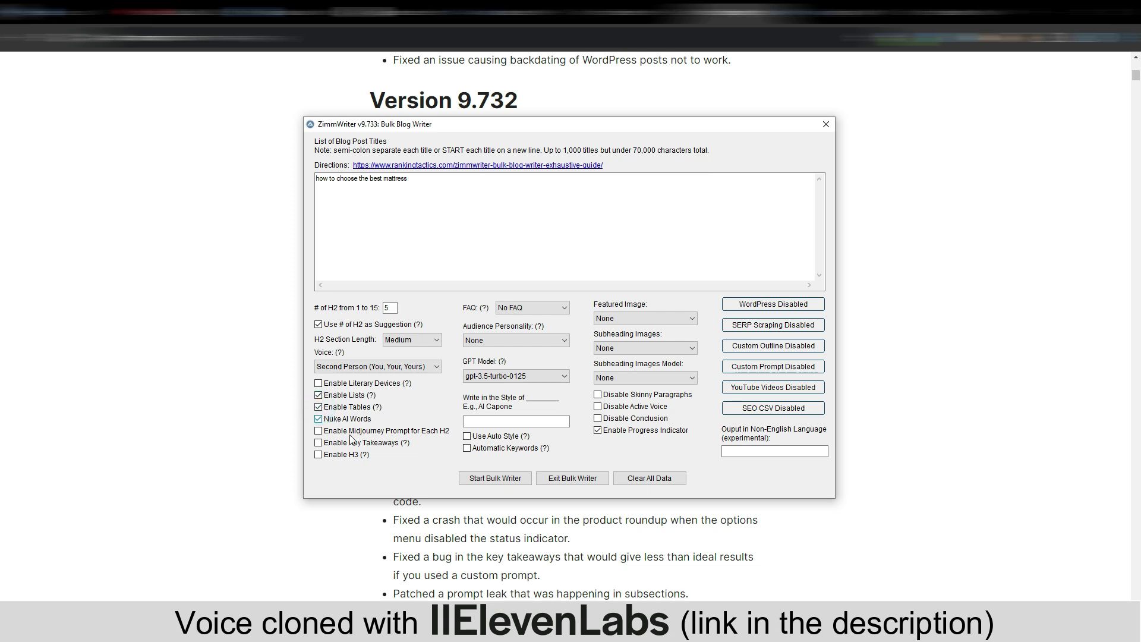
left_click(319, 443)
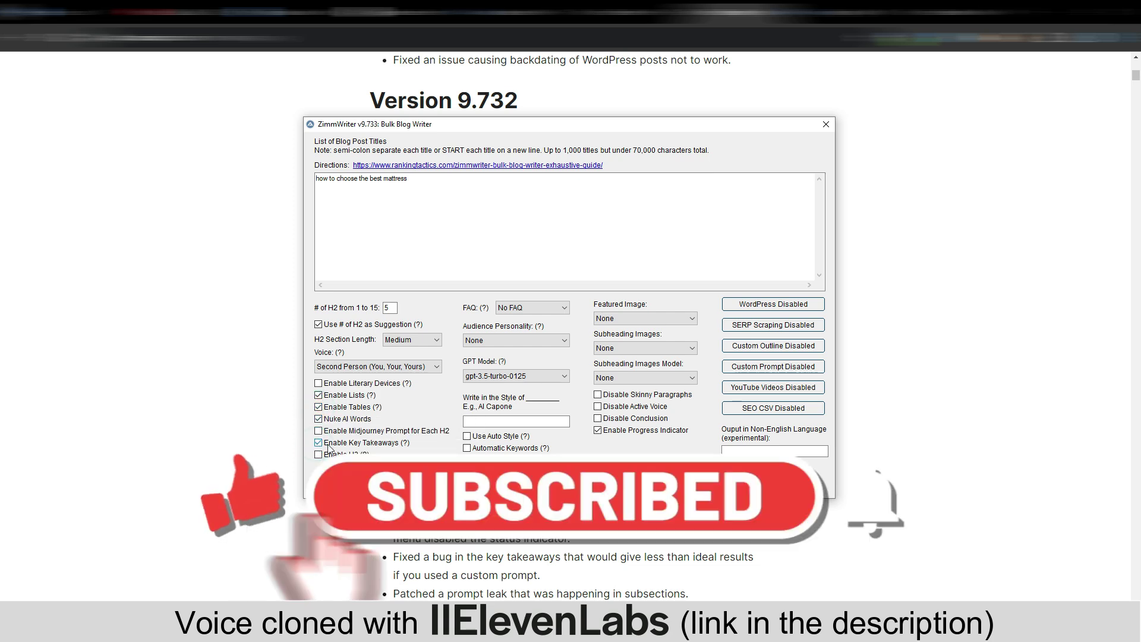
left_click(532, 309)
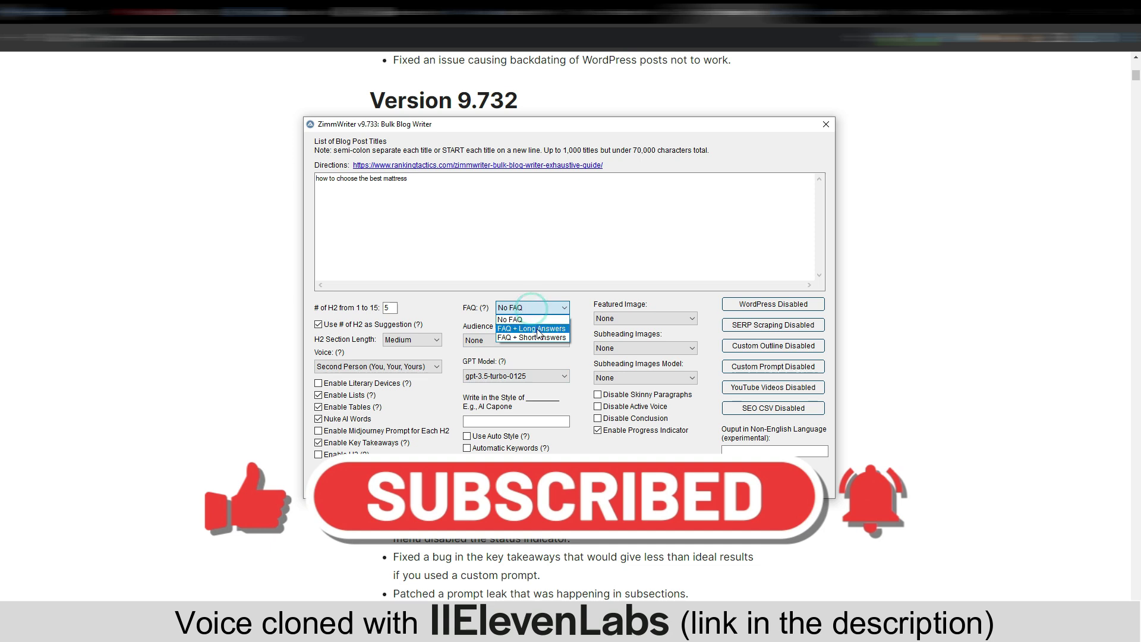
left_click(532, 310)
left_click(536, 338)
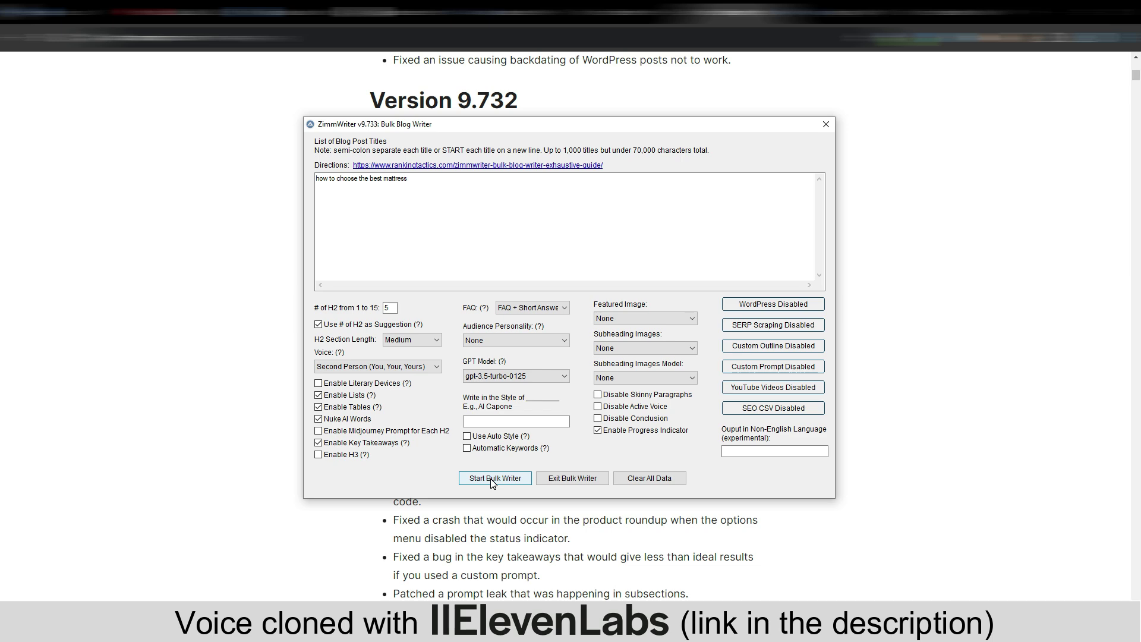
Run the Bulk Writer to generate the mattress article, and close the output report when the job finishes
left_click(496, 478)
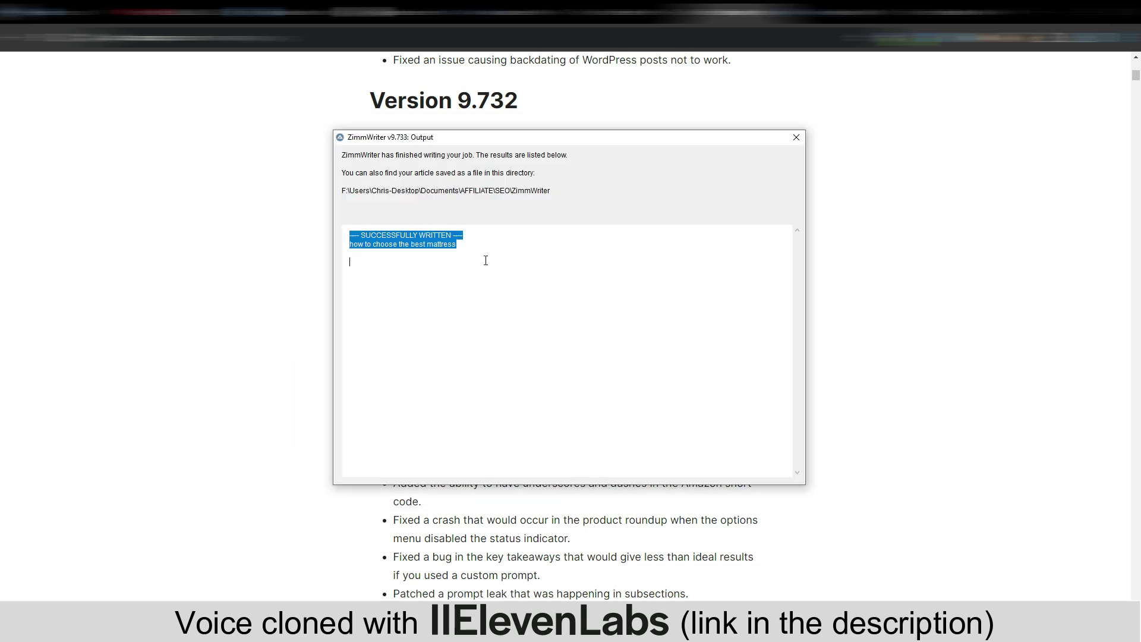
left_click(797, 138)
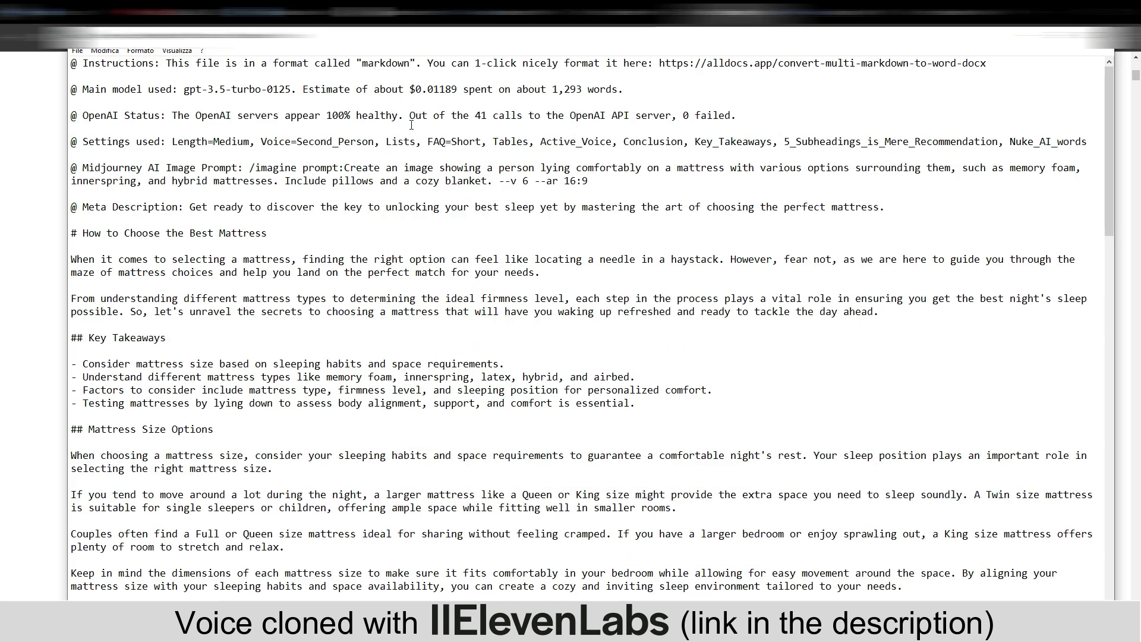
Check the estimated cost and word count in the header of the generated article file
left_click_drag(304, 89, 458, 83)
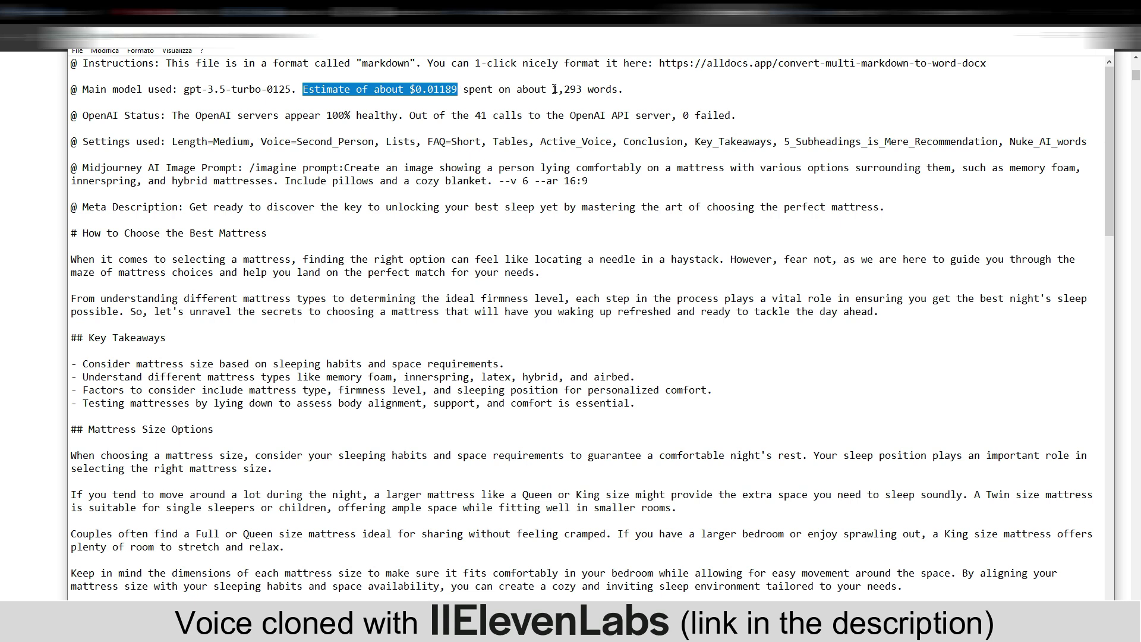
left_click_drag(553, 89, 622, 89)
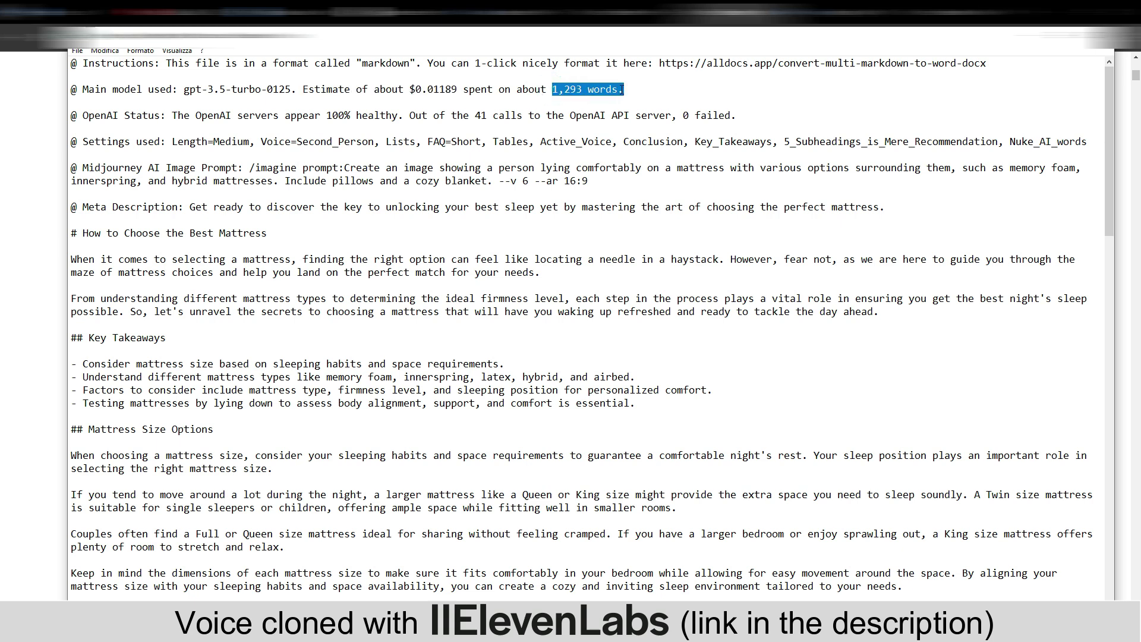
left_click(647, 290)
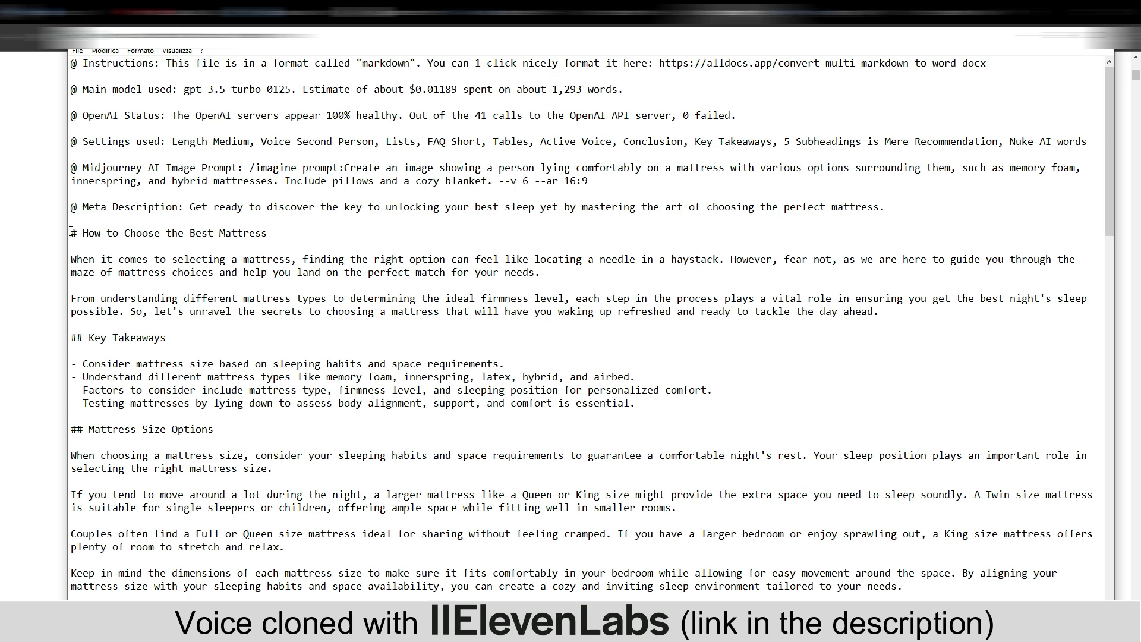
Copy the article from its main heading onward into StackEdit's Welcome file and review the formatted sections and factors table
left_click_drag(70, 232, 850, 603)
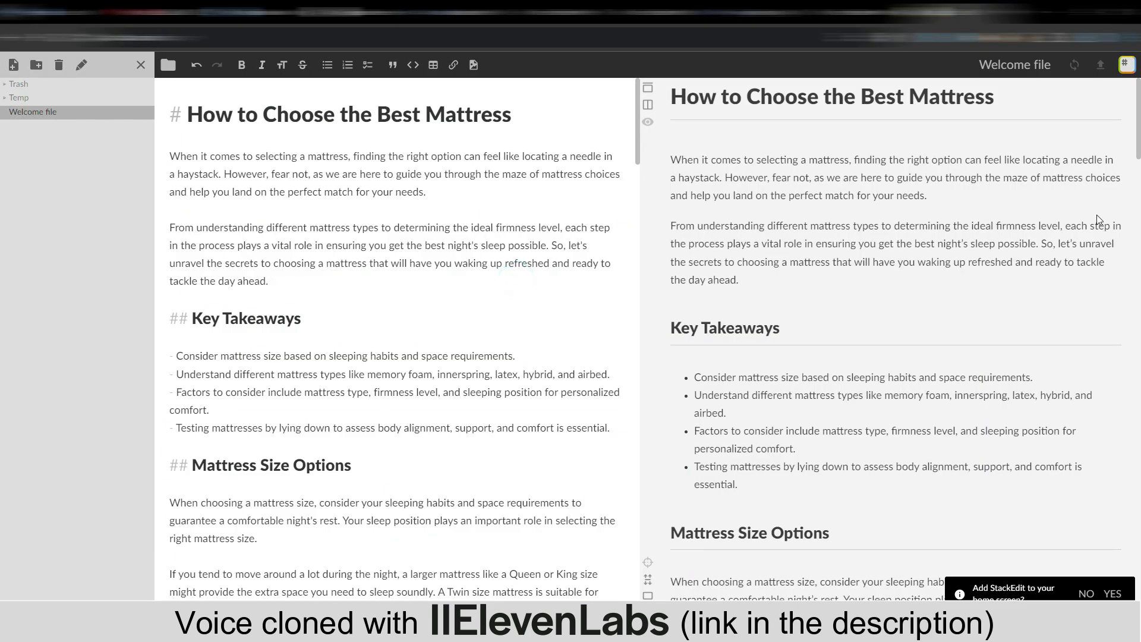
left_click_drag(1140, 127, 1140, 188)
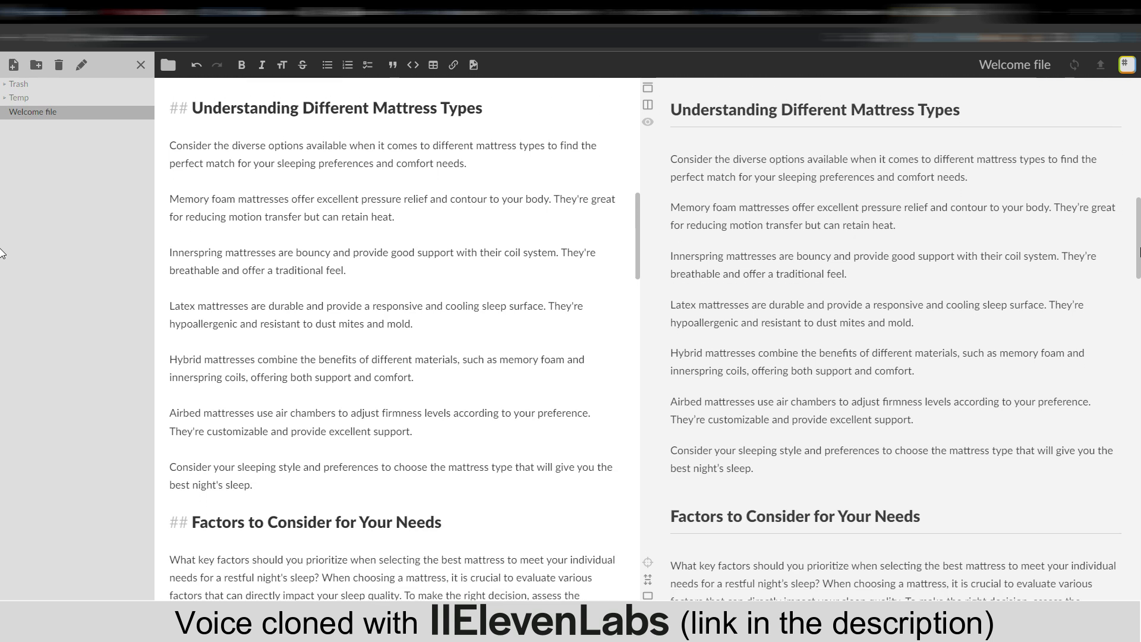
left_click_drag(1140, 265, 1140, 291)
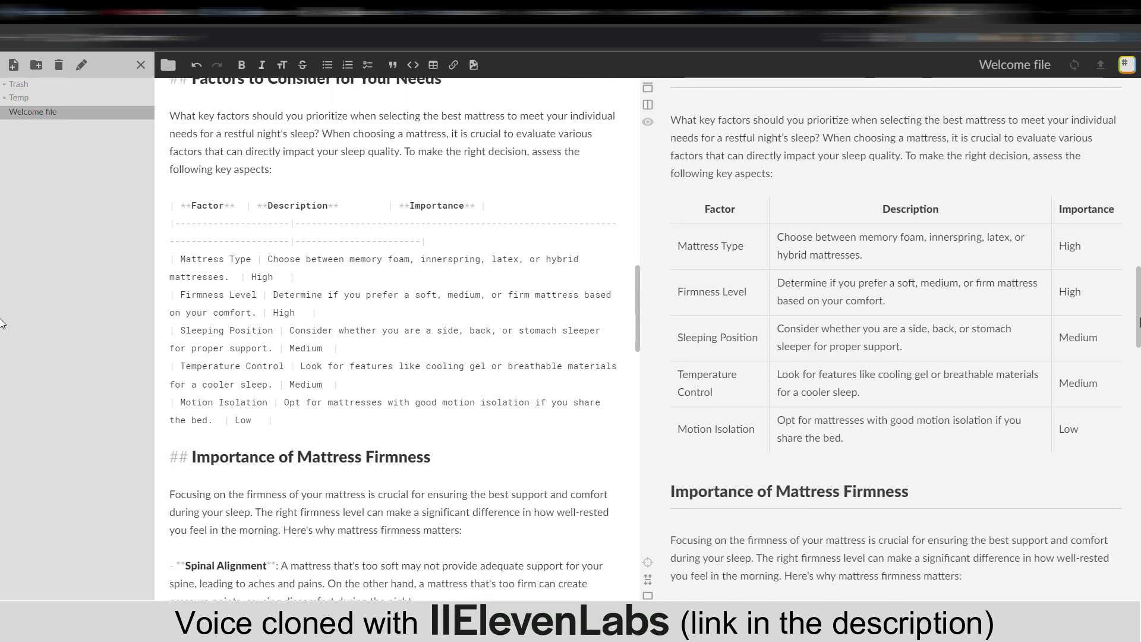
left_click_drag(1140, 321, 1140, 328)
scroll(1140, 337, "down", 3)
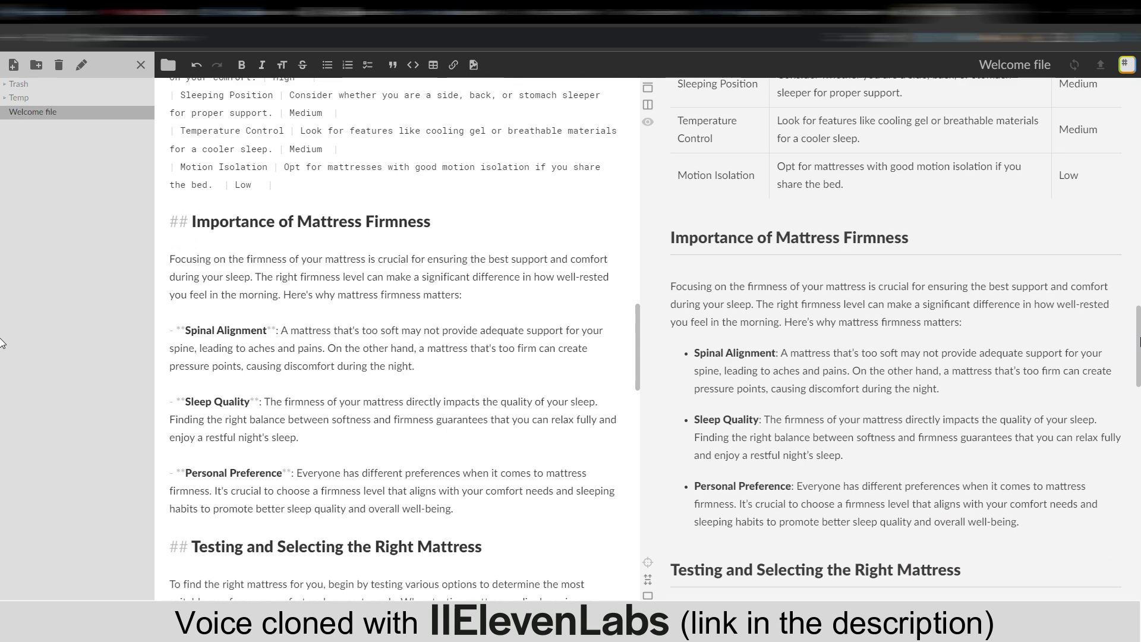
Review the rest of the mattress article in StackEdit, from mattress testing through the frequently asked questions to the conclusion
left_click_drag(1139, 346, 1140, 391)
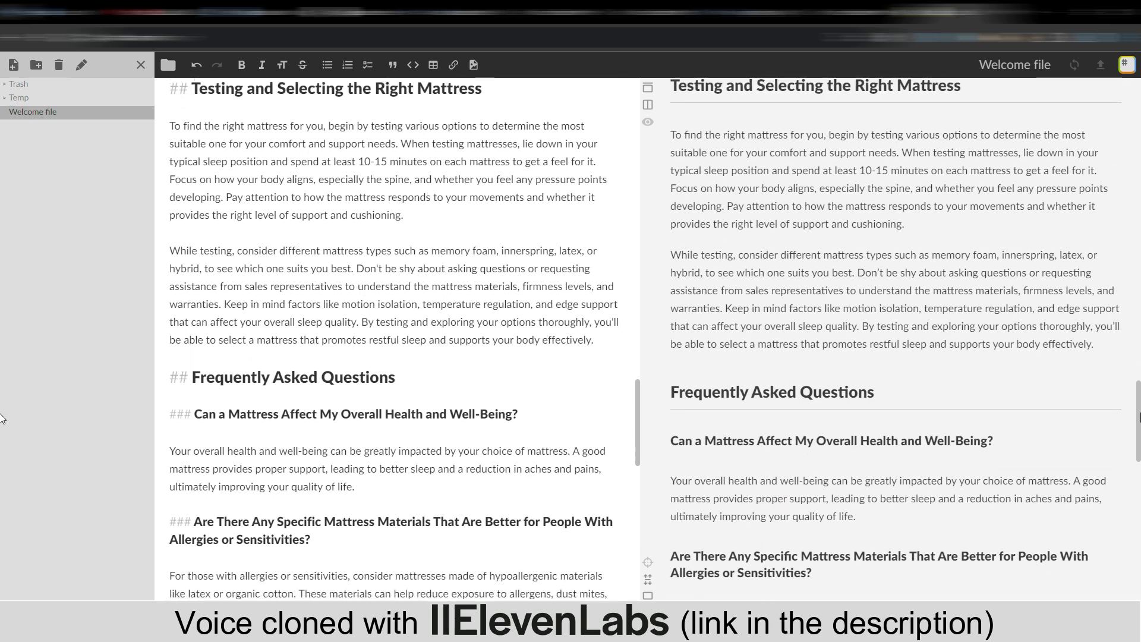
left_click_drag(1140, 416, 1140, 425)
scroll(1, 440, "down", 3)
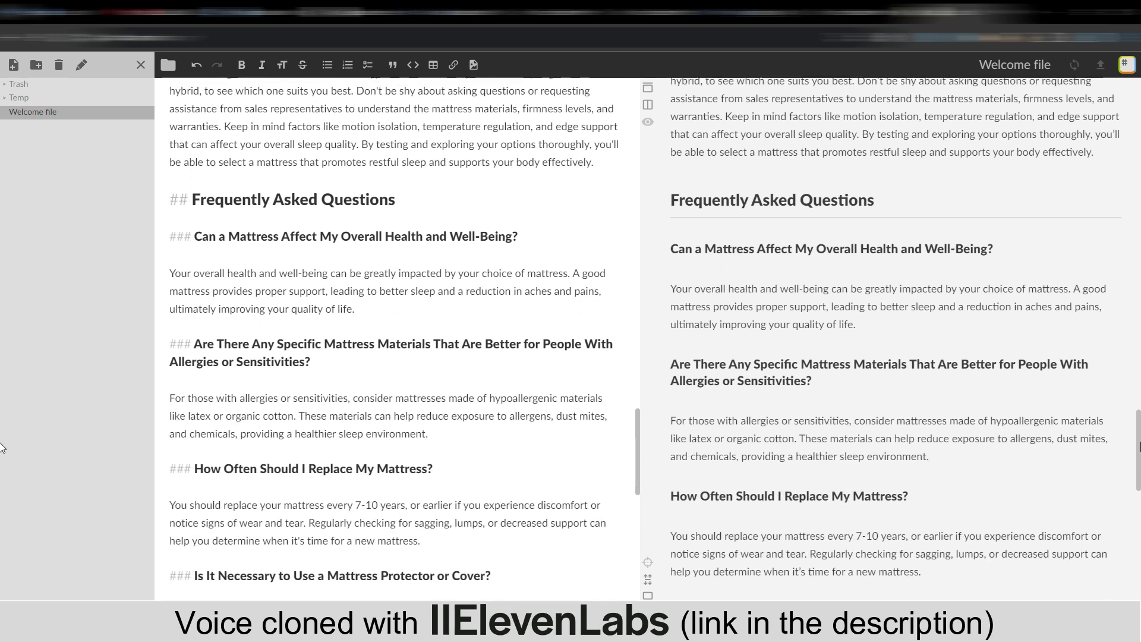
scroll(1, 470, "down", 4)
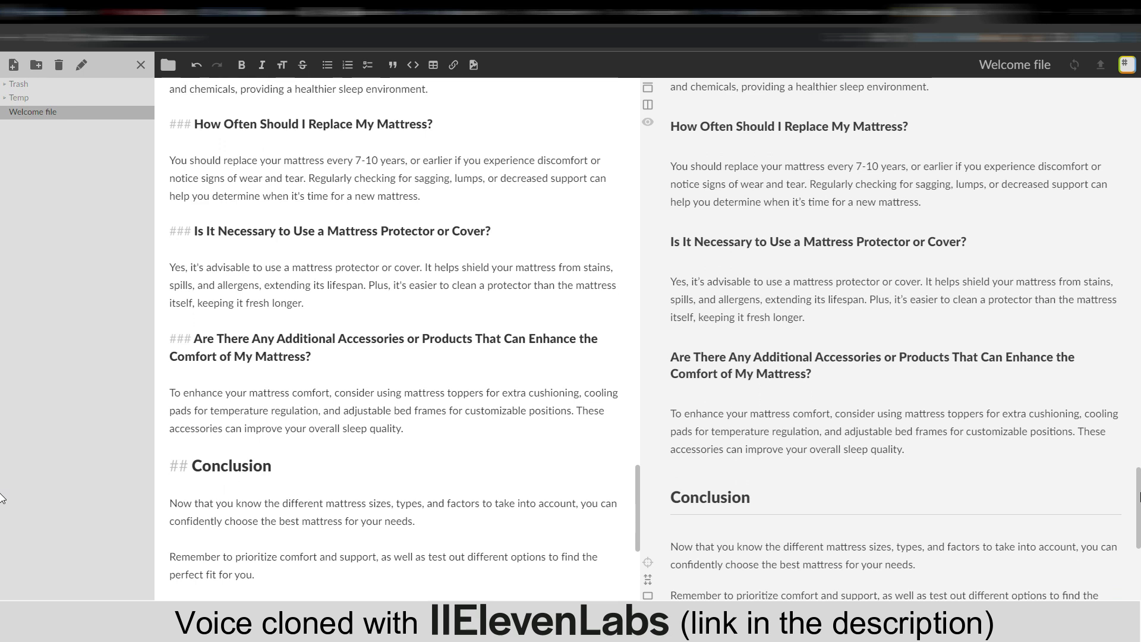
scroll(1, 480, "down", 3)
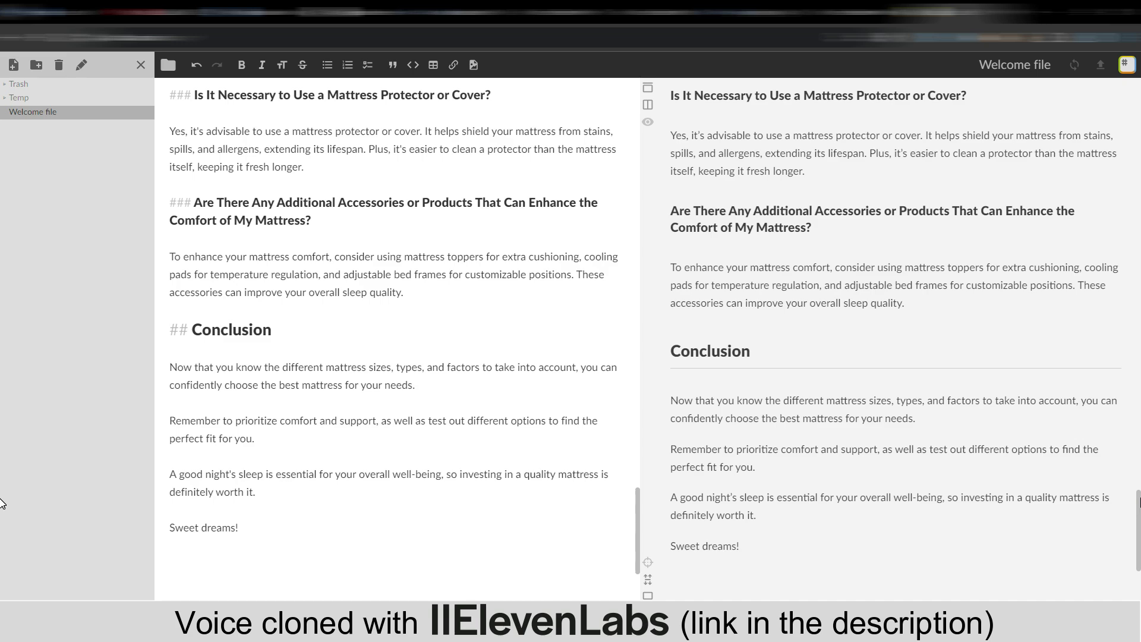
Search the article for the words "conclusion" and "secondly"
scroll(1, 503, "up", 10)
key("ctrl+f")
type("con")
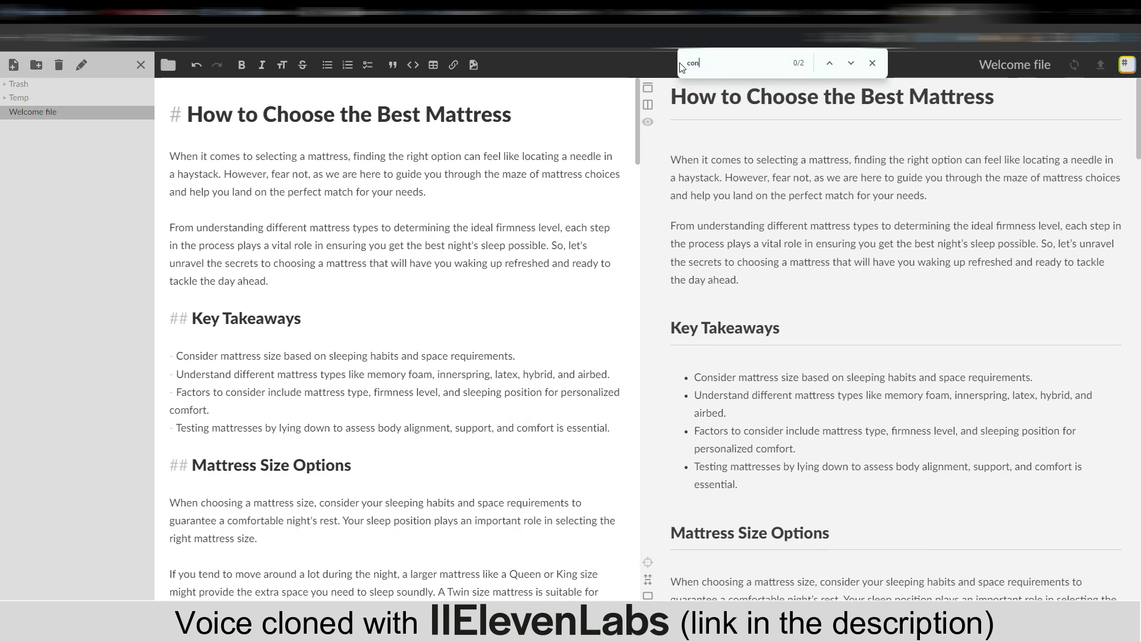
type("clusion")
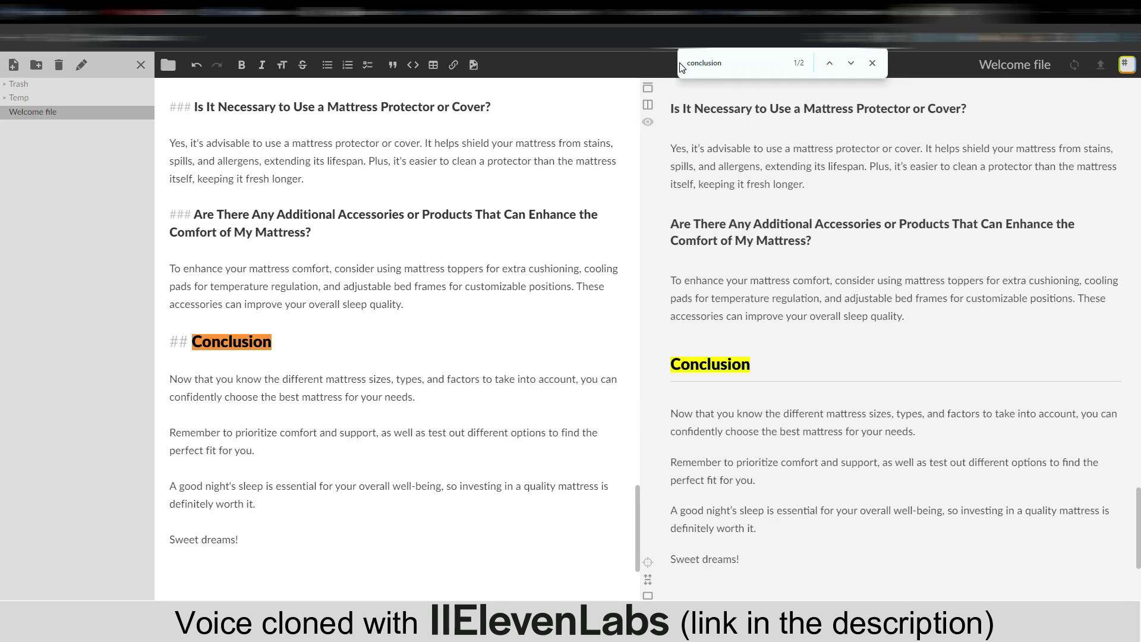
double_click(687, 64)
type("second")
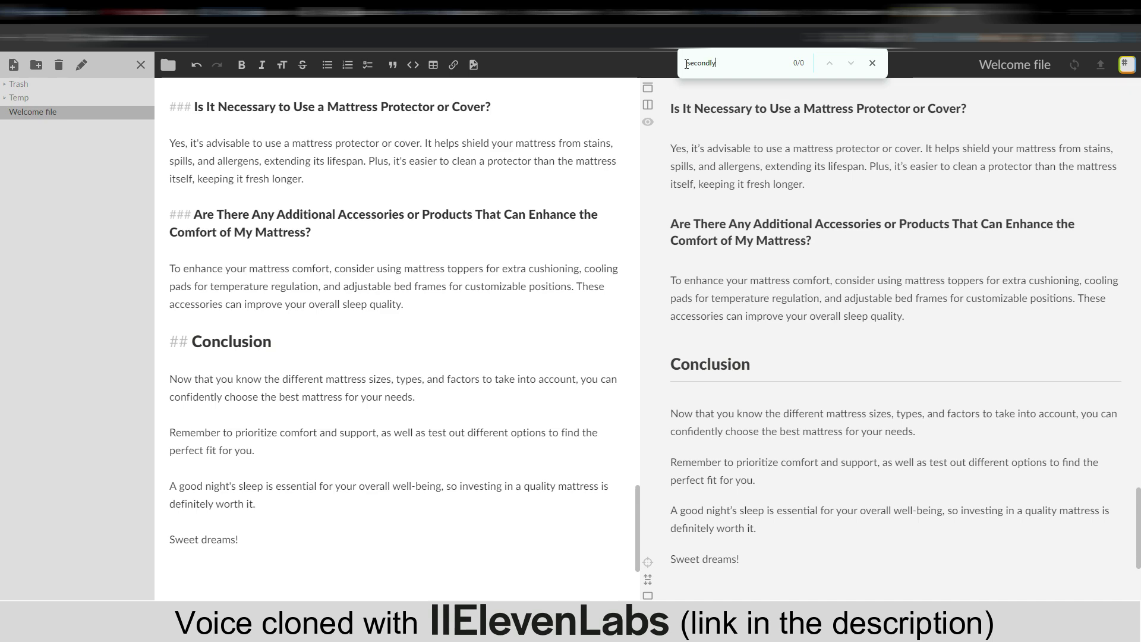
type("ly")
Search the article for the phrase "look no", and clear the search term
double_click(687, 62)
key("BackSpace")
type("look no")
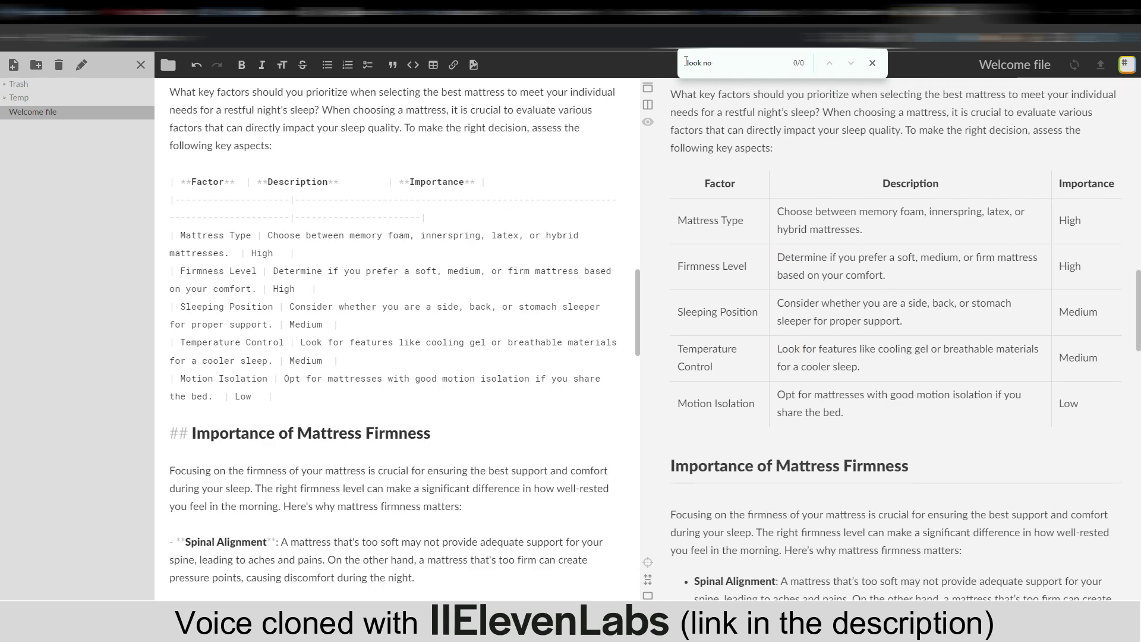
key("BackSpace")
key("BackSpace")
key("BackSpace")
key("BackSpace")
key("BackSpace")
key("BackSpace")
key("BackSpace")
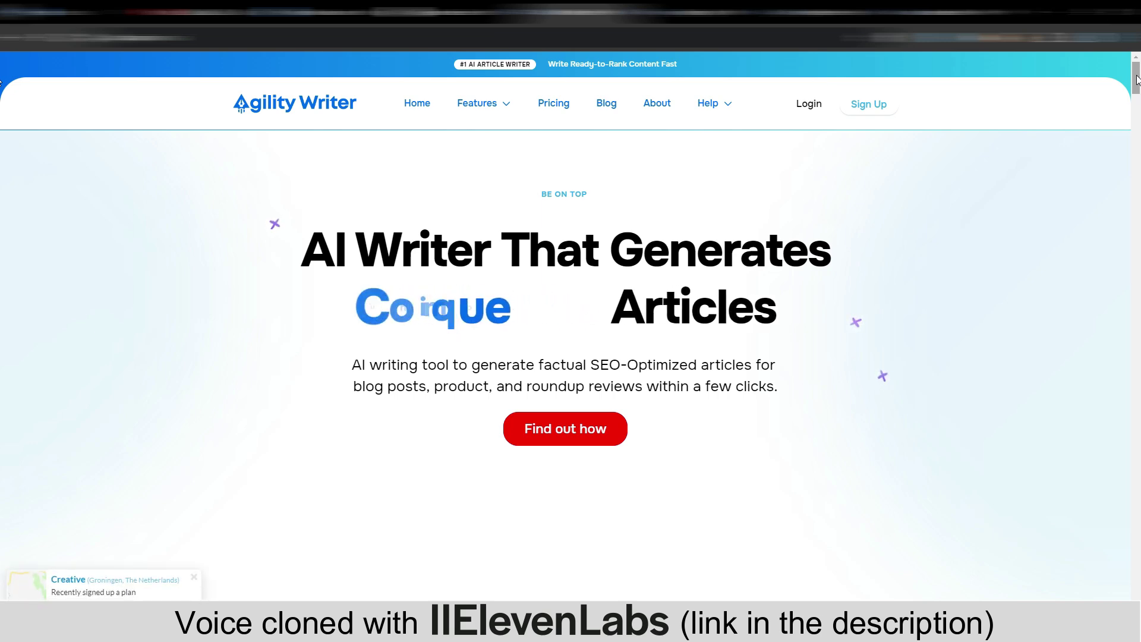
Switch to the Agility Writer website and look over its monthly pricing plans
left_click_drag(1137, 79, 1137, 91)
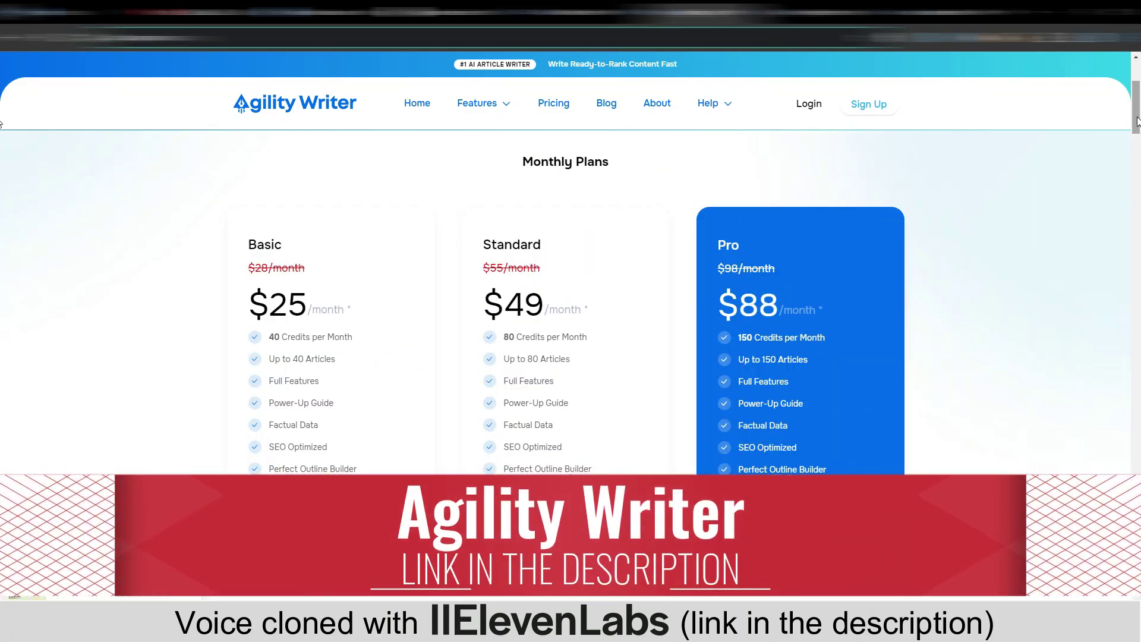
mouse_move(1137, 116)
left_mouse_down()
mouse_move(1137, 207)
mouse_move(1137, 100)
left_mouse_up()
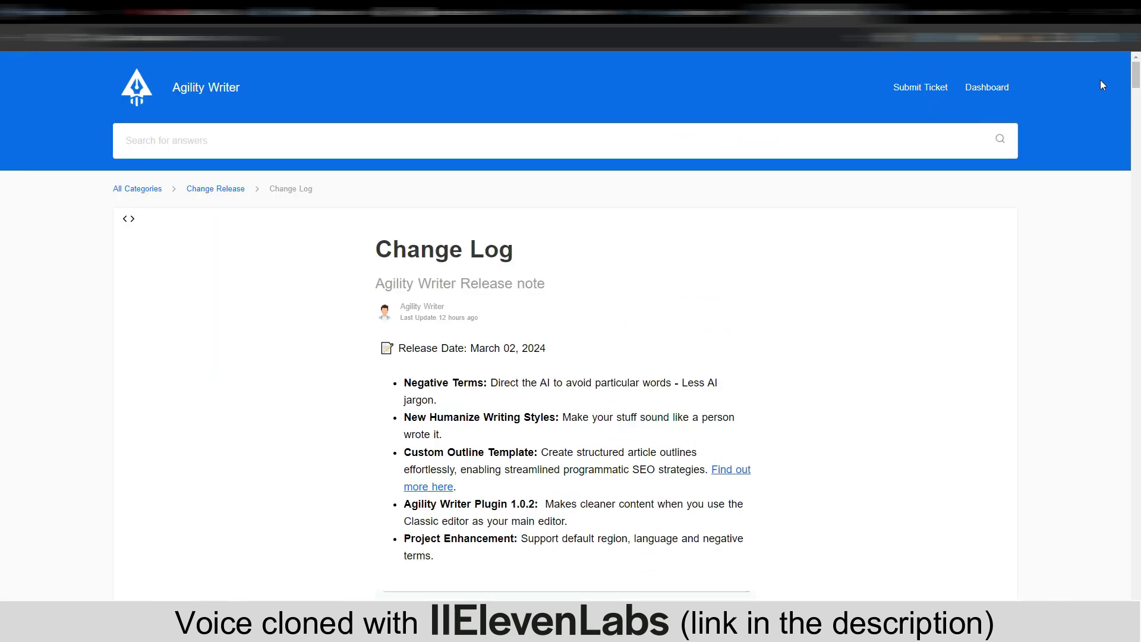
Read the March 02, 2024 entry in Agility Writer's change log, marking Negative Terms, Custom Outline Template and New Humanize Writing Styles
scroll(580, 218, "down", 2)
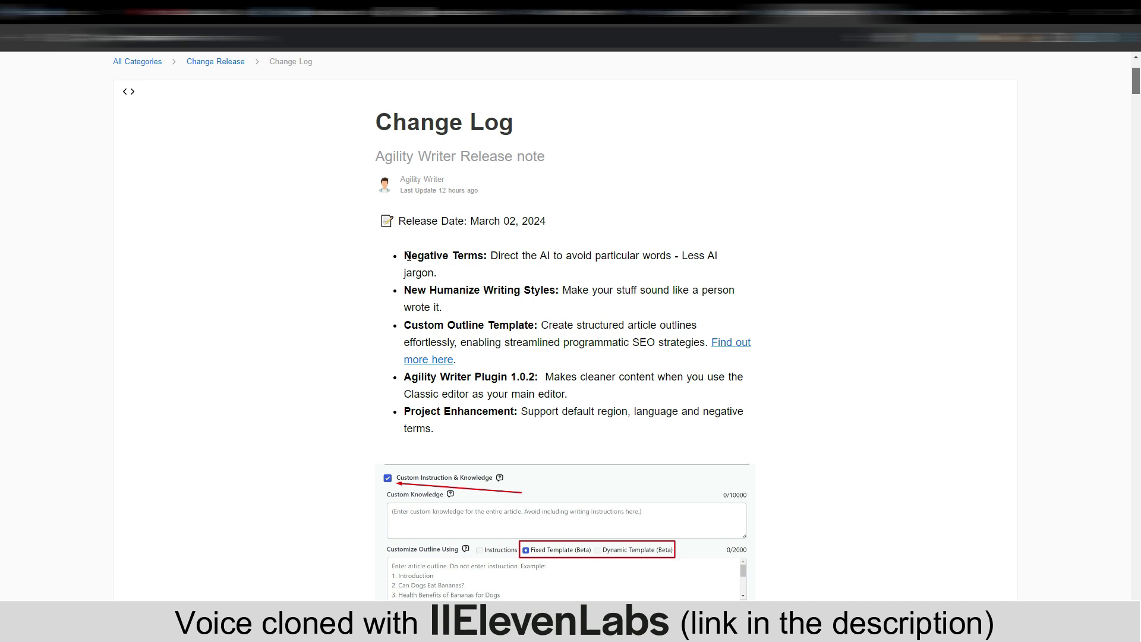
left_click_drag(409, 256, 485, 256)
left_click(490, 273)
left_click_drag(410, 325, 699, 328)
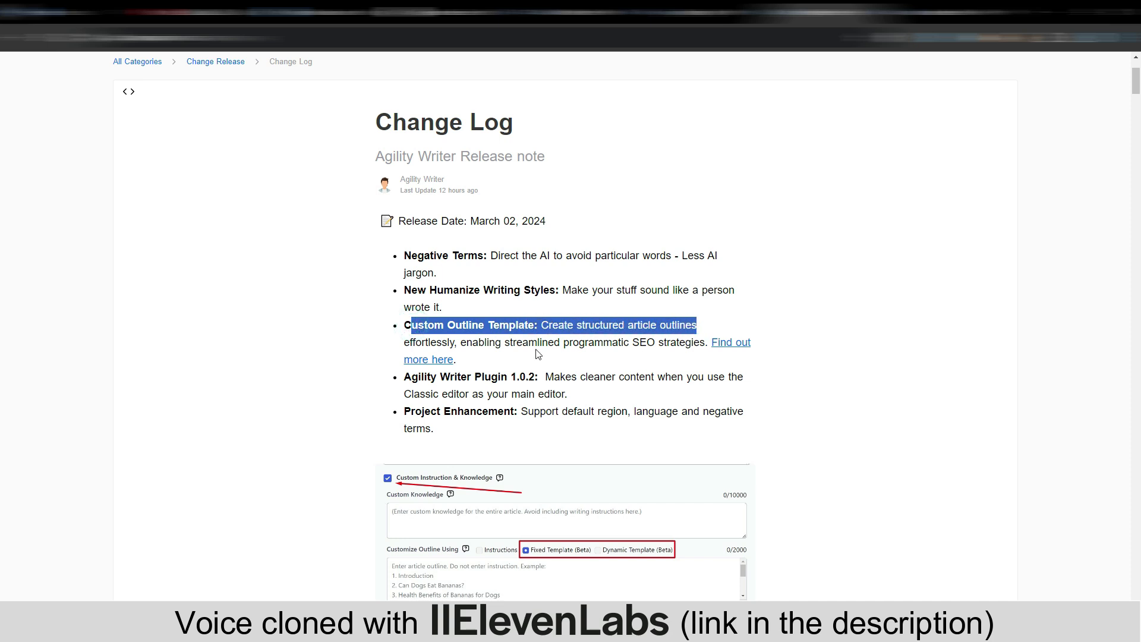
left_click(565, 356)
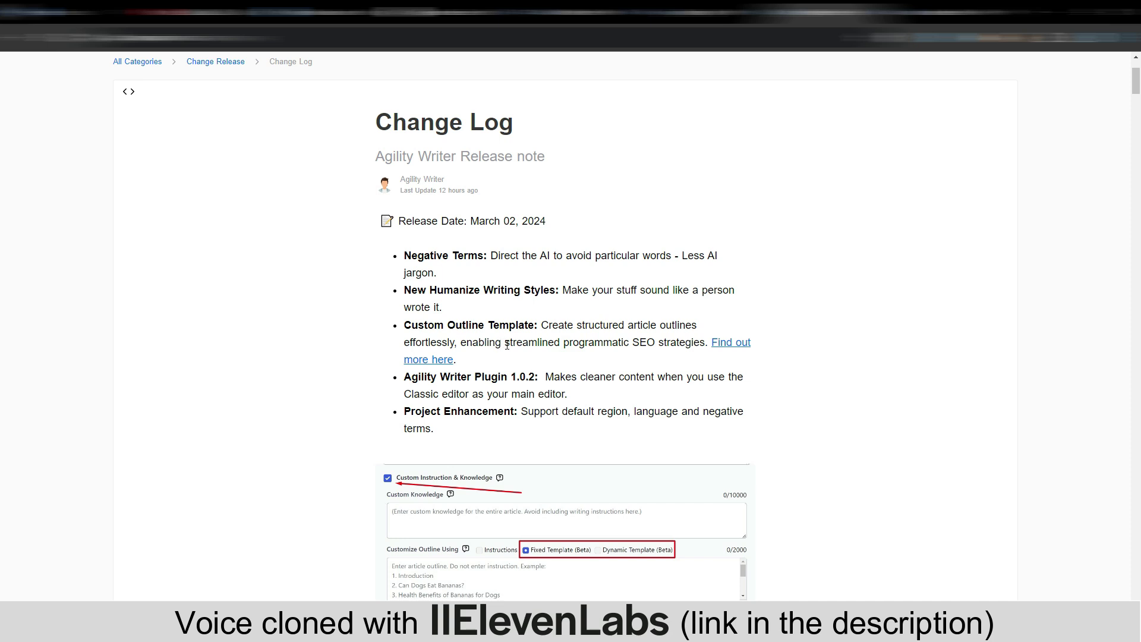
left_click_drag(406, 289, 559, 290)
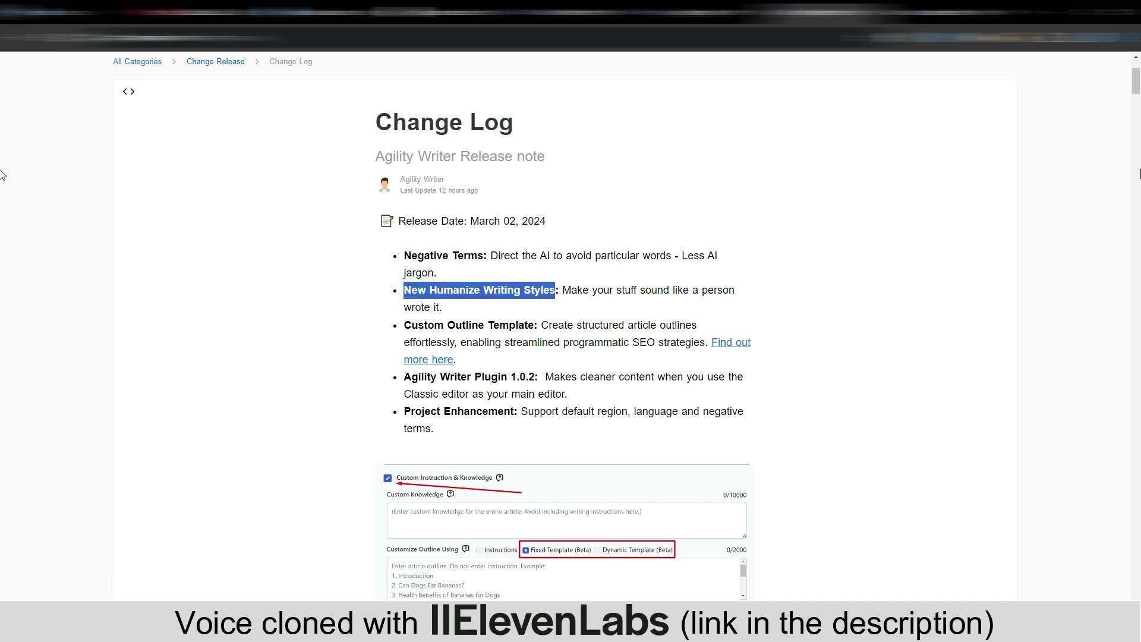
Read the February 25, 2024 release notes, marking the New UnFluffPro Feature heading and the point about shorter, easier-to-read articles
left_click_drag(1139, 88, 1139, 107)
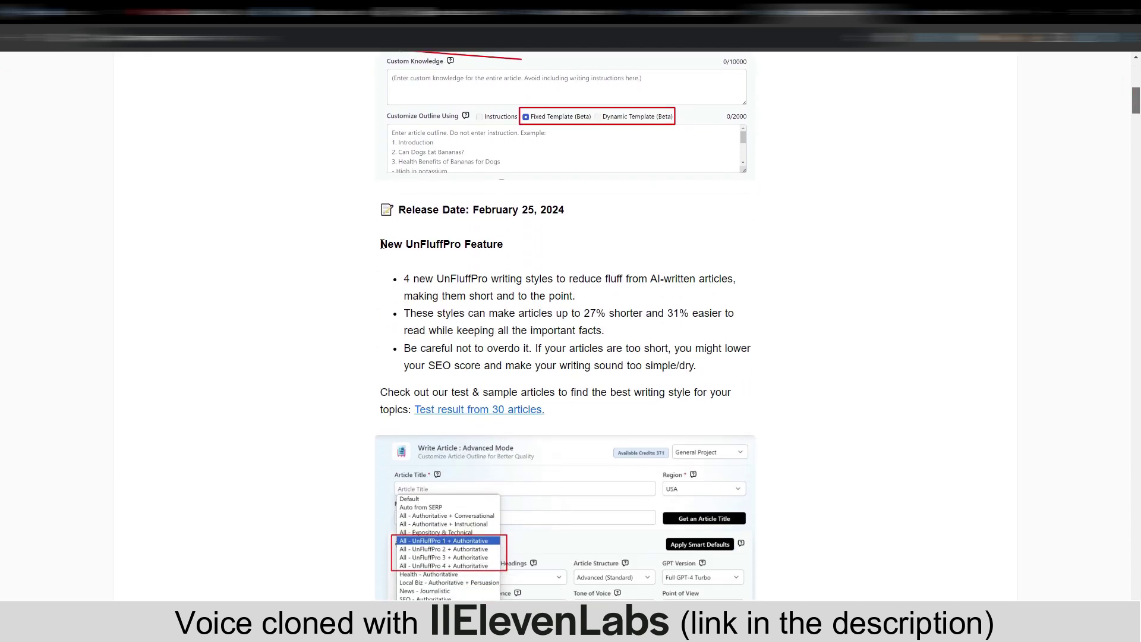
left_click_drag(381, 244, 502, 245)
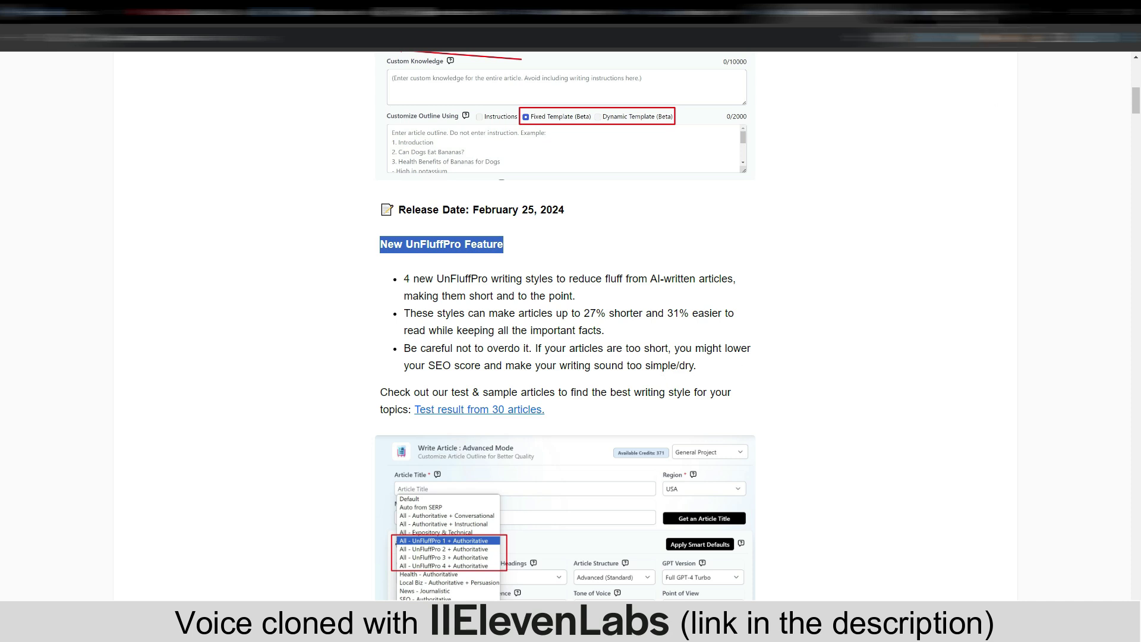
left_click_drag(405, 313, 682, 343)
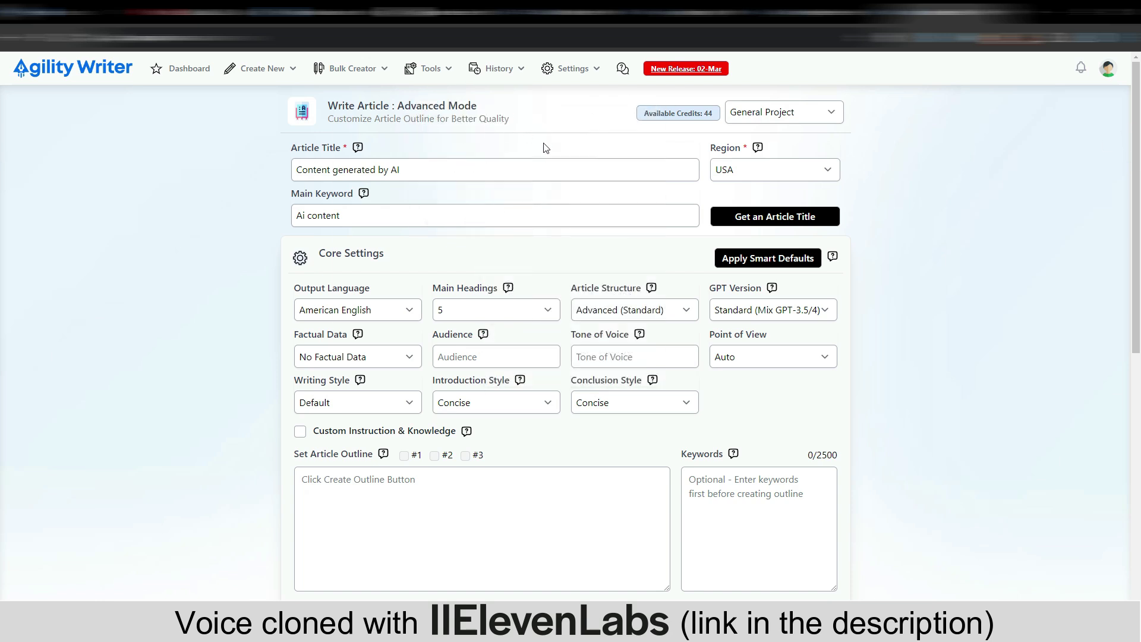
Examine the available writing styles in Agility Writer's Advanced Mode article form, leaving the style at Default
left_click(381, 410)
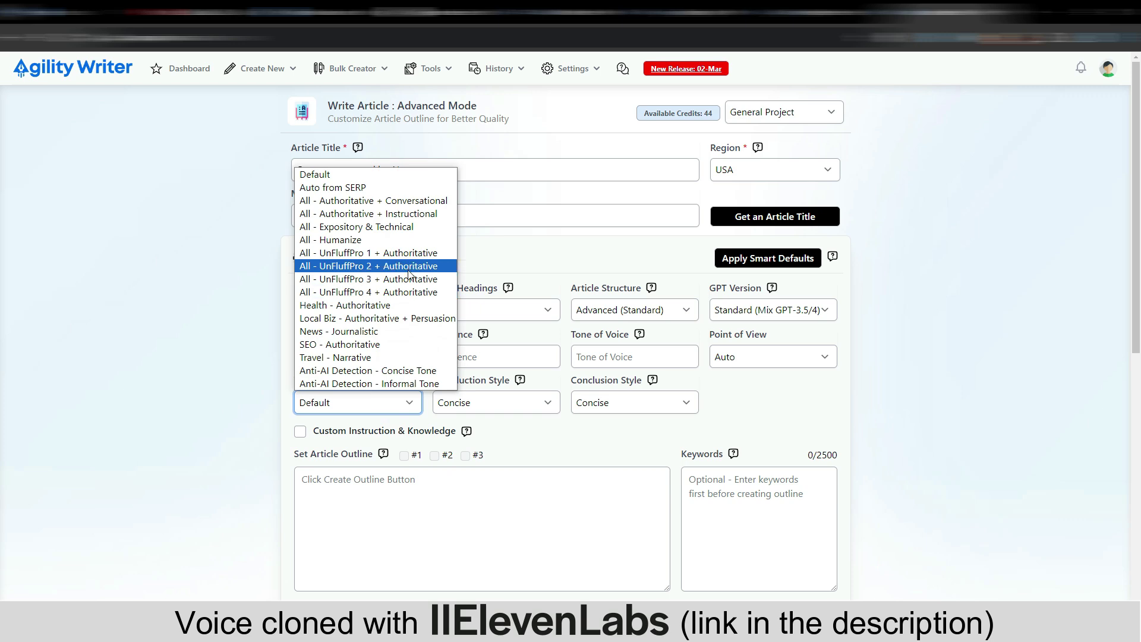
left_click(237, 279)
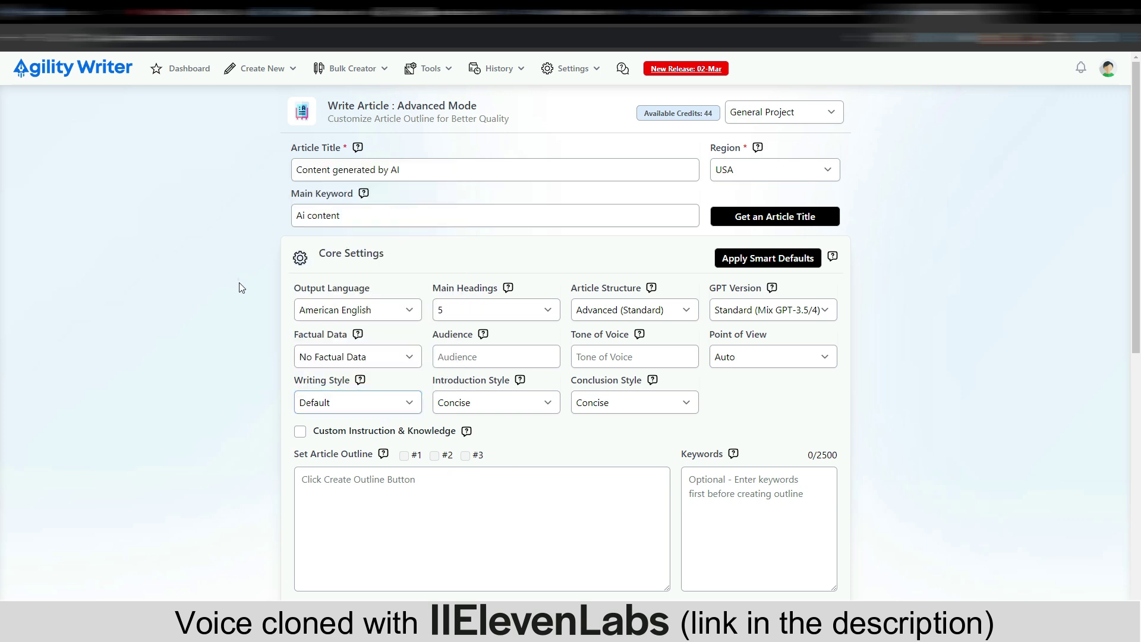
mouse_move(360, 382)
Enable Negative Terms in the advanced settings and fill its list with the common terms
scroll(1015, 384, "down", 5)
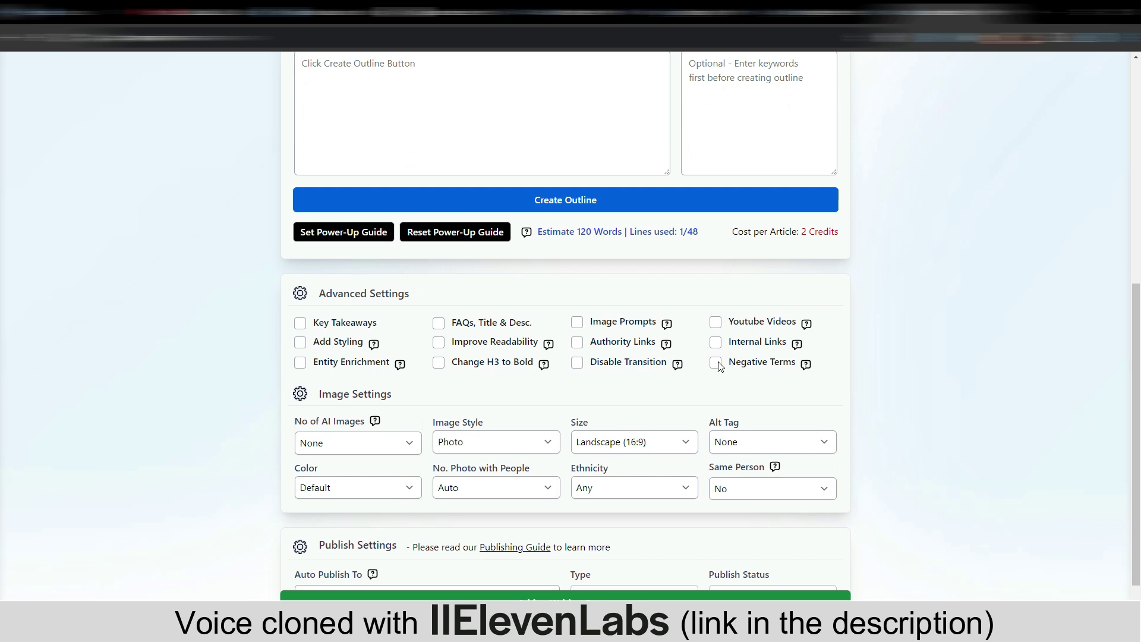
left_click(717, 363)
mouse_move(805, 365)
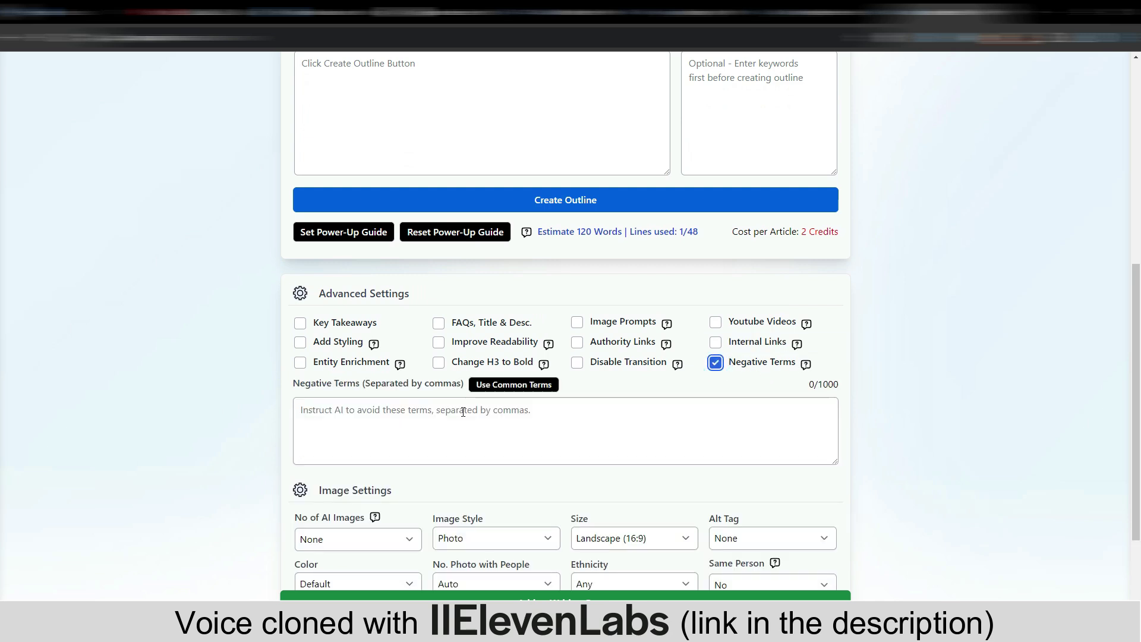
left_click(415, 415)
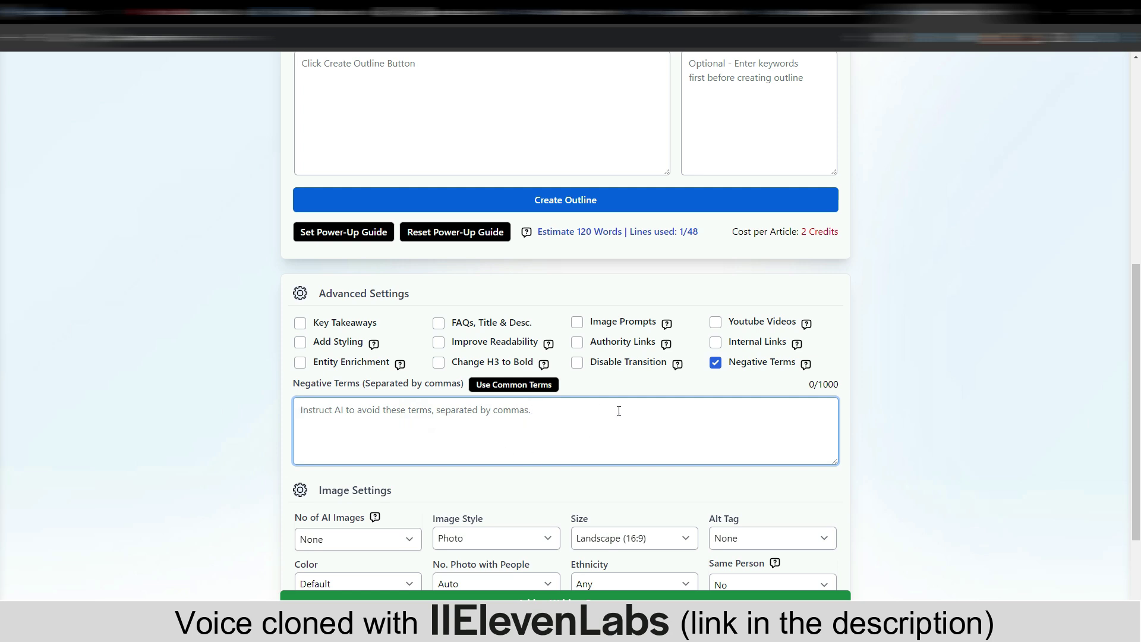
scroll(619, 411, "down", 1)
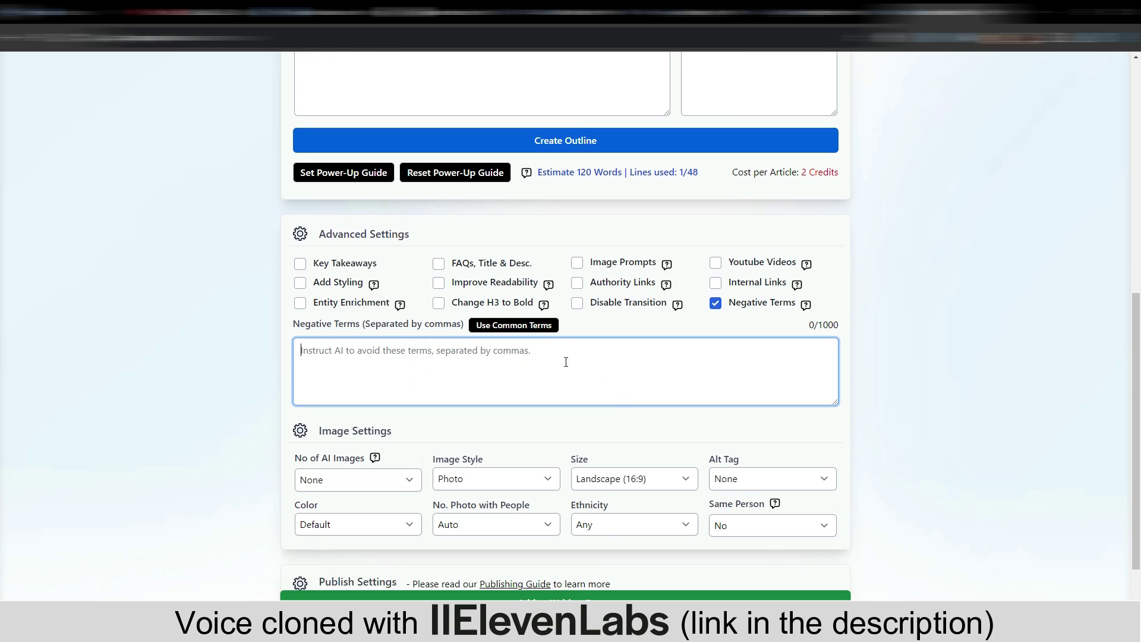
left_click(507, 325)
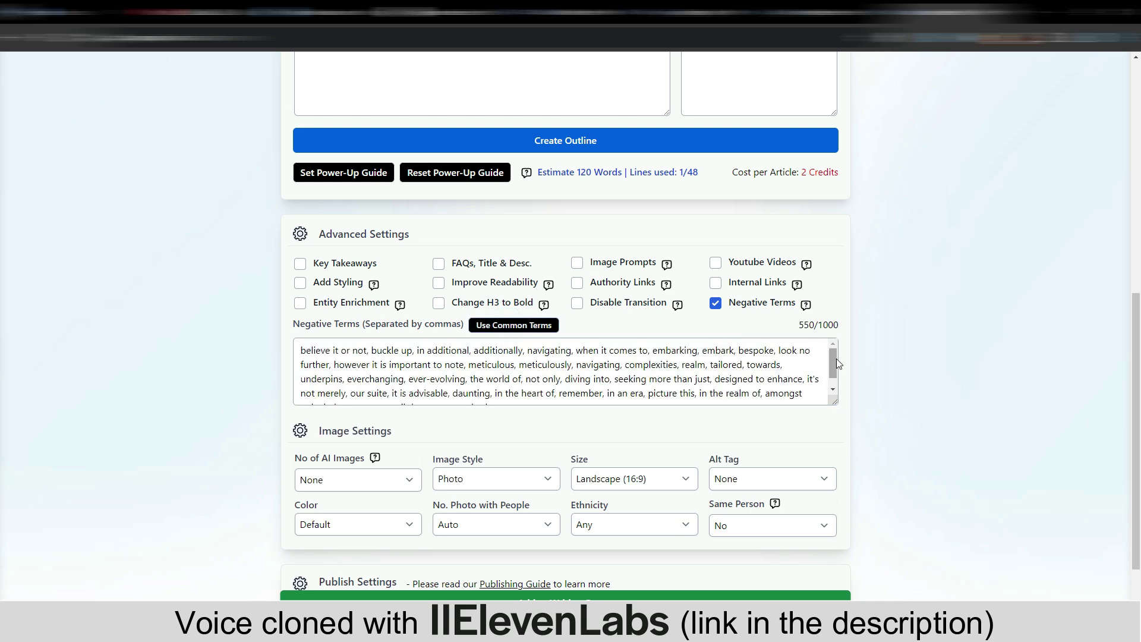
left_click_drag(834, 359, 834, 355)
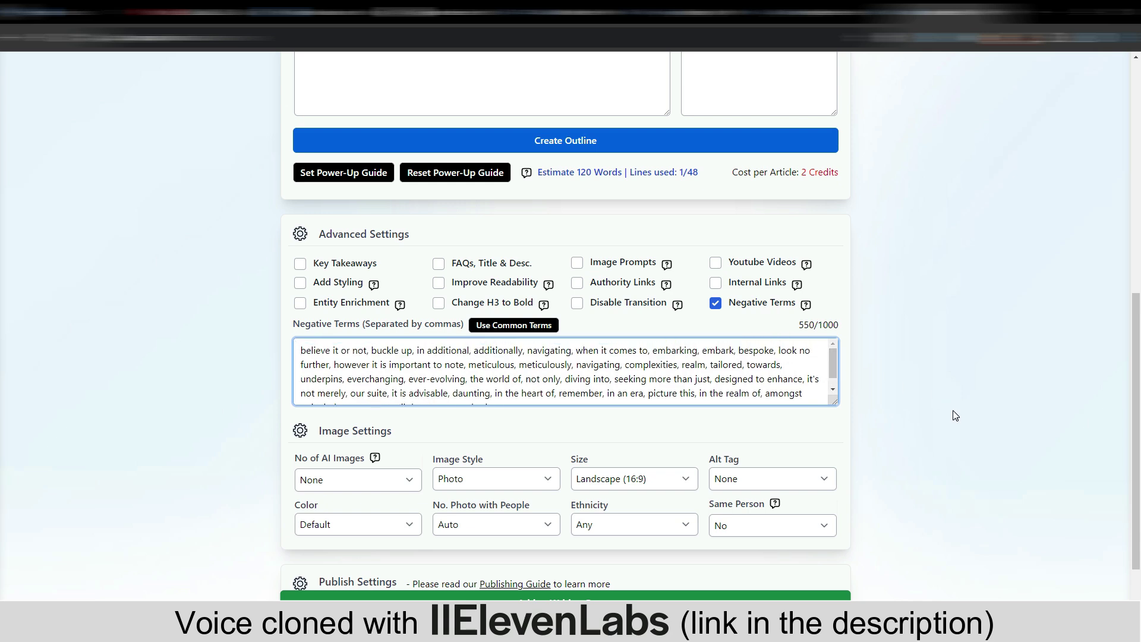
Examine the region and factual data options in the core settings, keeping USA and No Factual Data
scroll(938, 425, "up", 6)
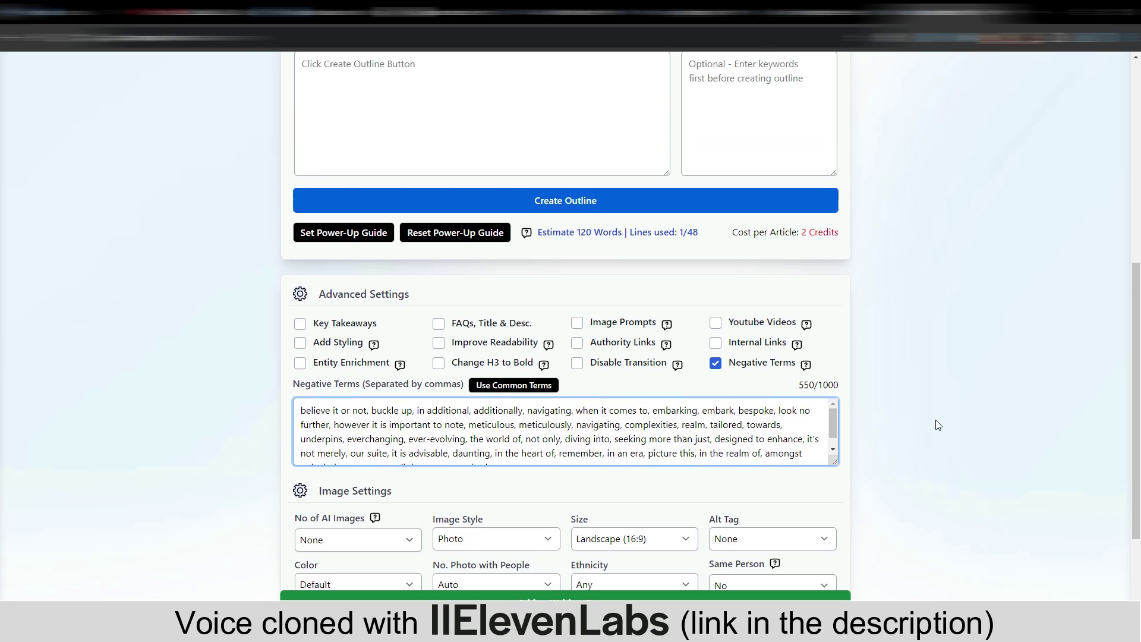
scroll(938, 425, "up", 2)
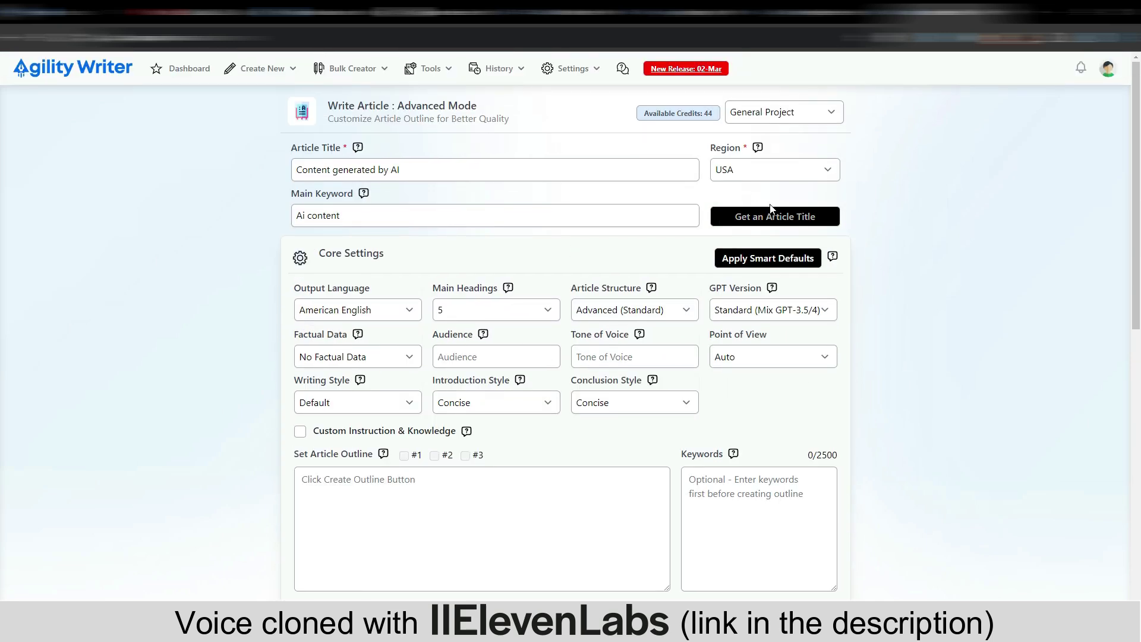
left_click(749, 171)
left_click(755, 176)
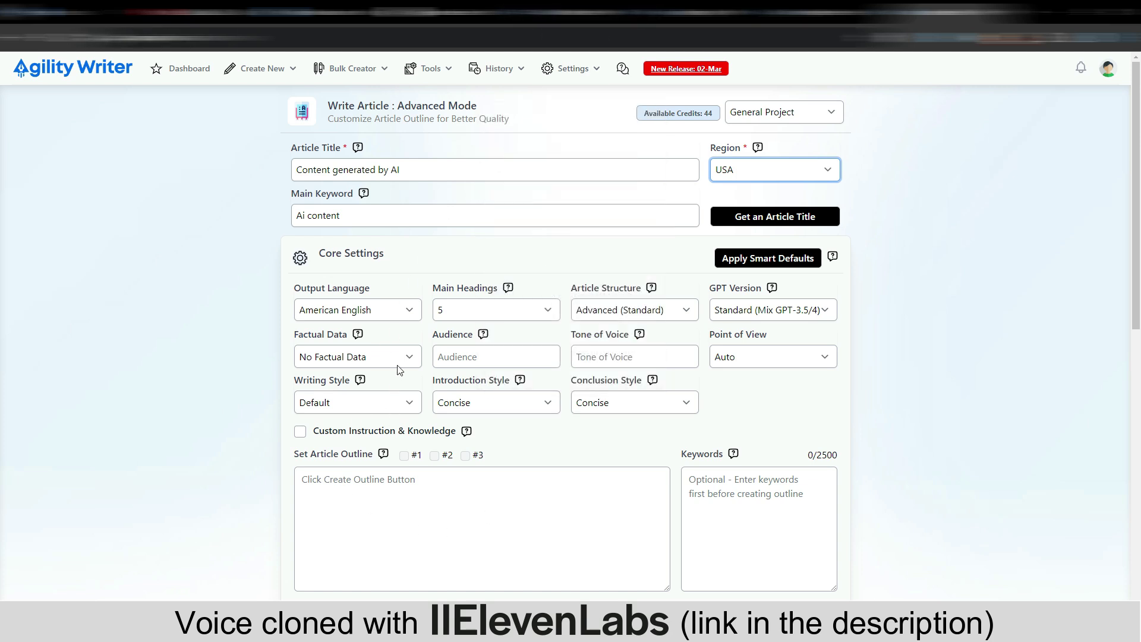
left_click(357, 356)
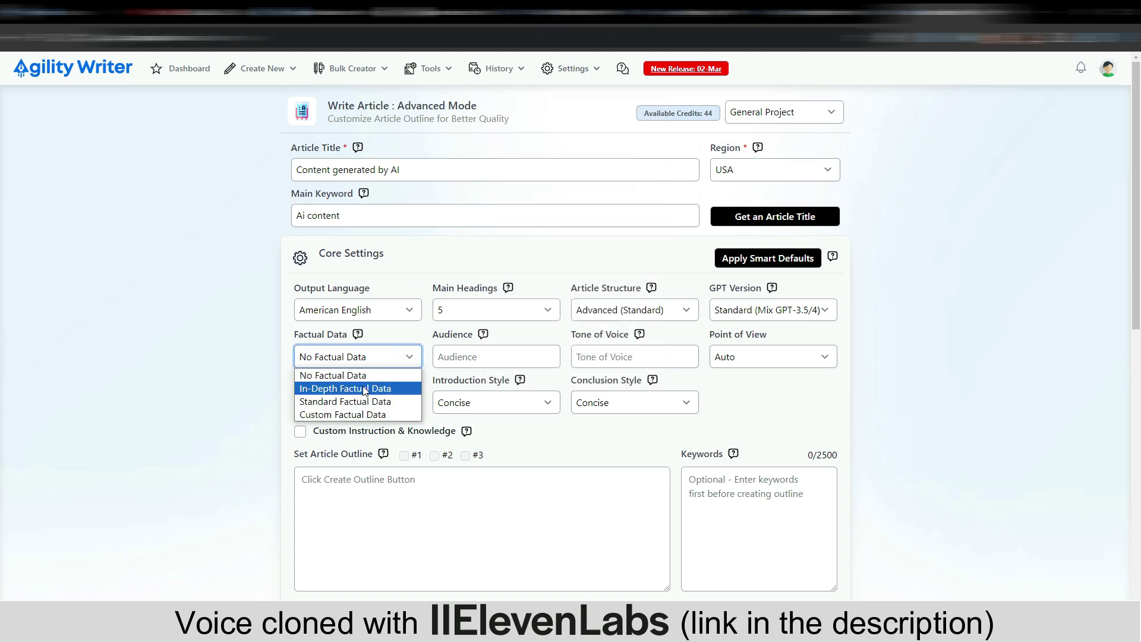
left_click(333, 375)
left_click(242, 349)
Return to Agility Writer's pricing page and compare the Basic, Standard and Pro monthly plans
scroll(629, 453, "down", 7)
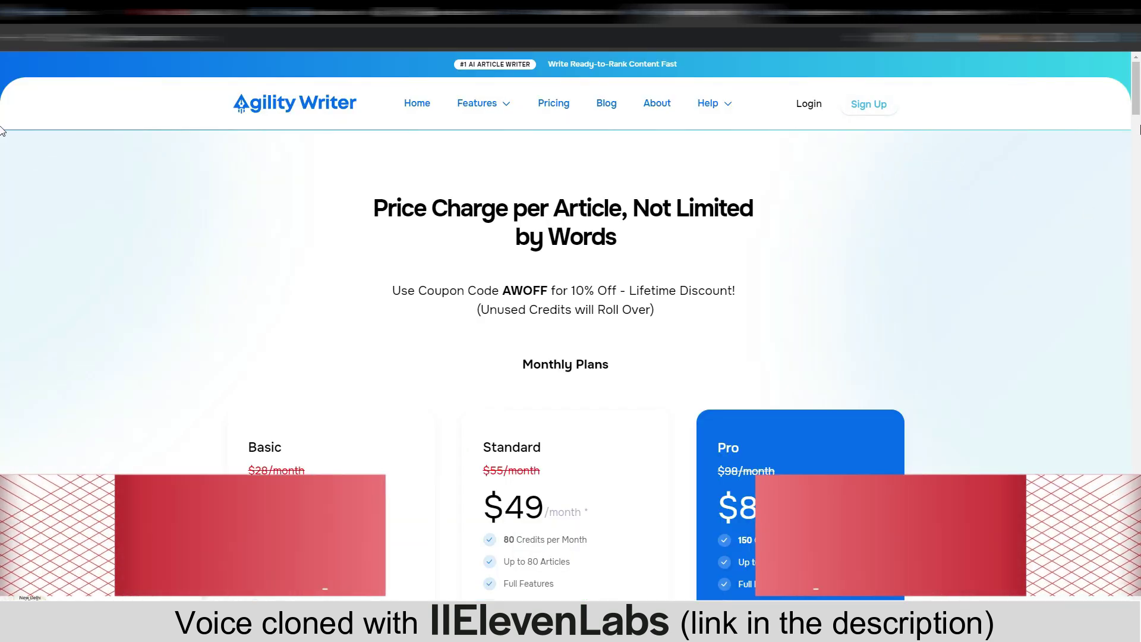
left_click_drag(1136, 85, 1134, 105)
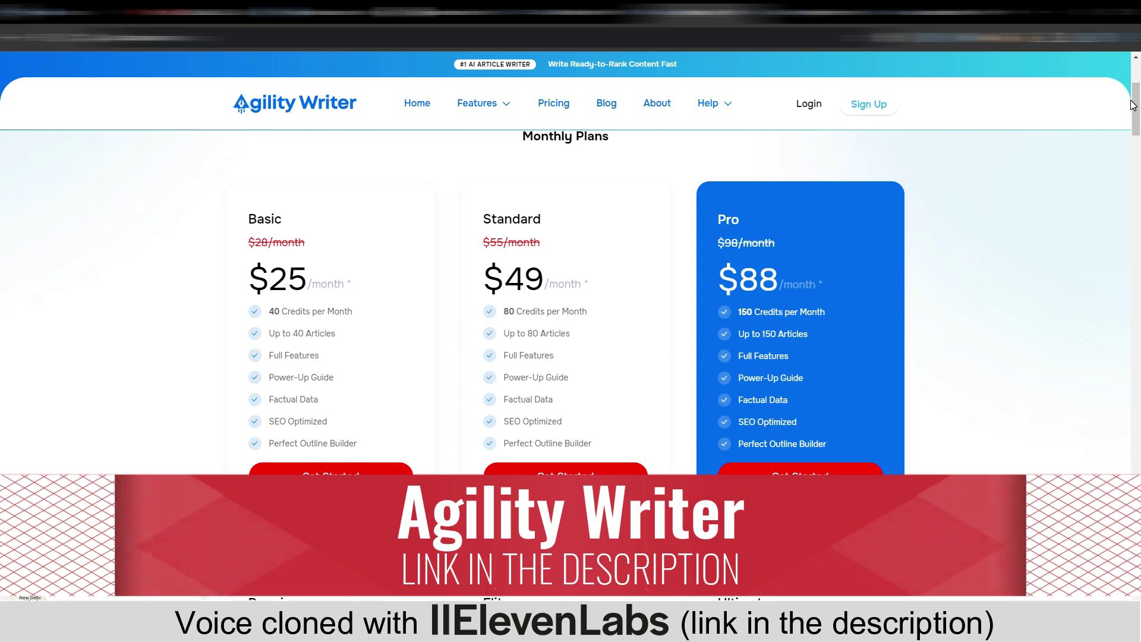